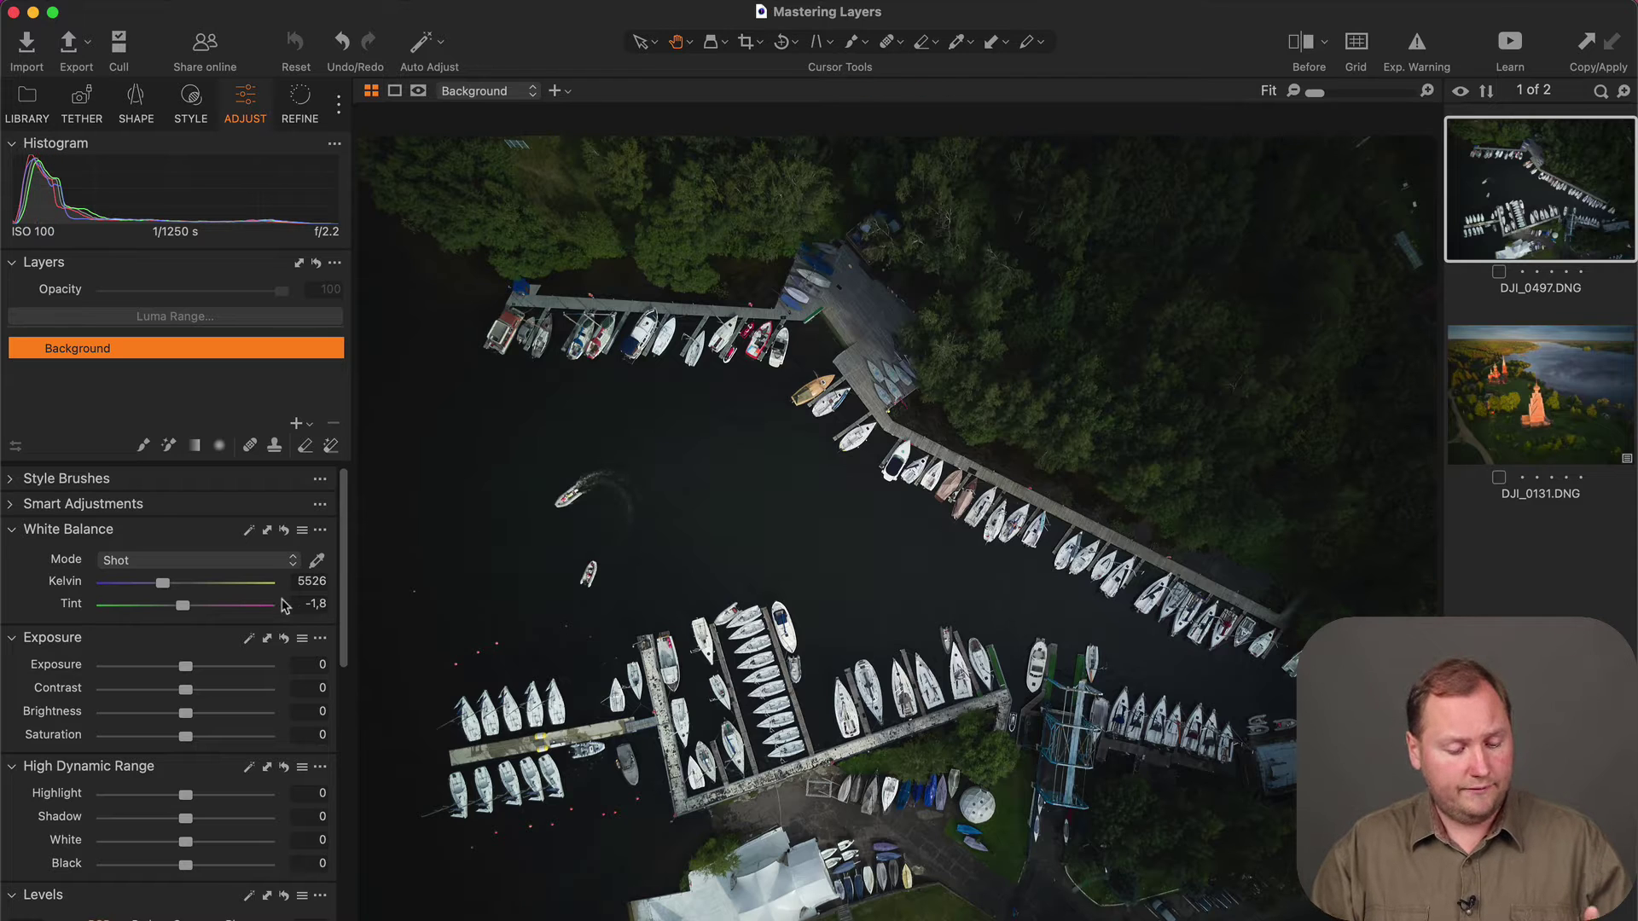
# Step: Raise the marina photo's contrast to 15 and add clarity
pyautogui.scroll(-3, 273, 597)
pyautogui.moveTo(195, 559); pyautogui.dragTo(192, 544)
pyautogui.scroll(-3, 192, 546)
pyautogui.scroll(-10, 191, 597)
pyautogui.moveTo(185, 846); pyautogui.dragTo(206, 846)
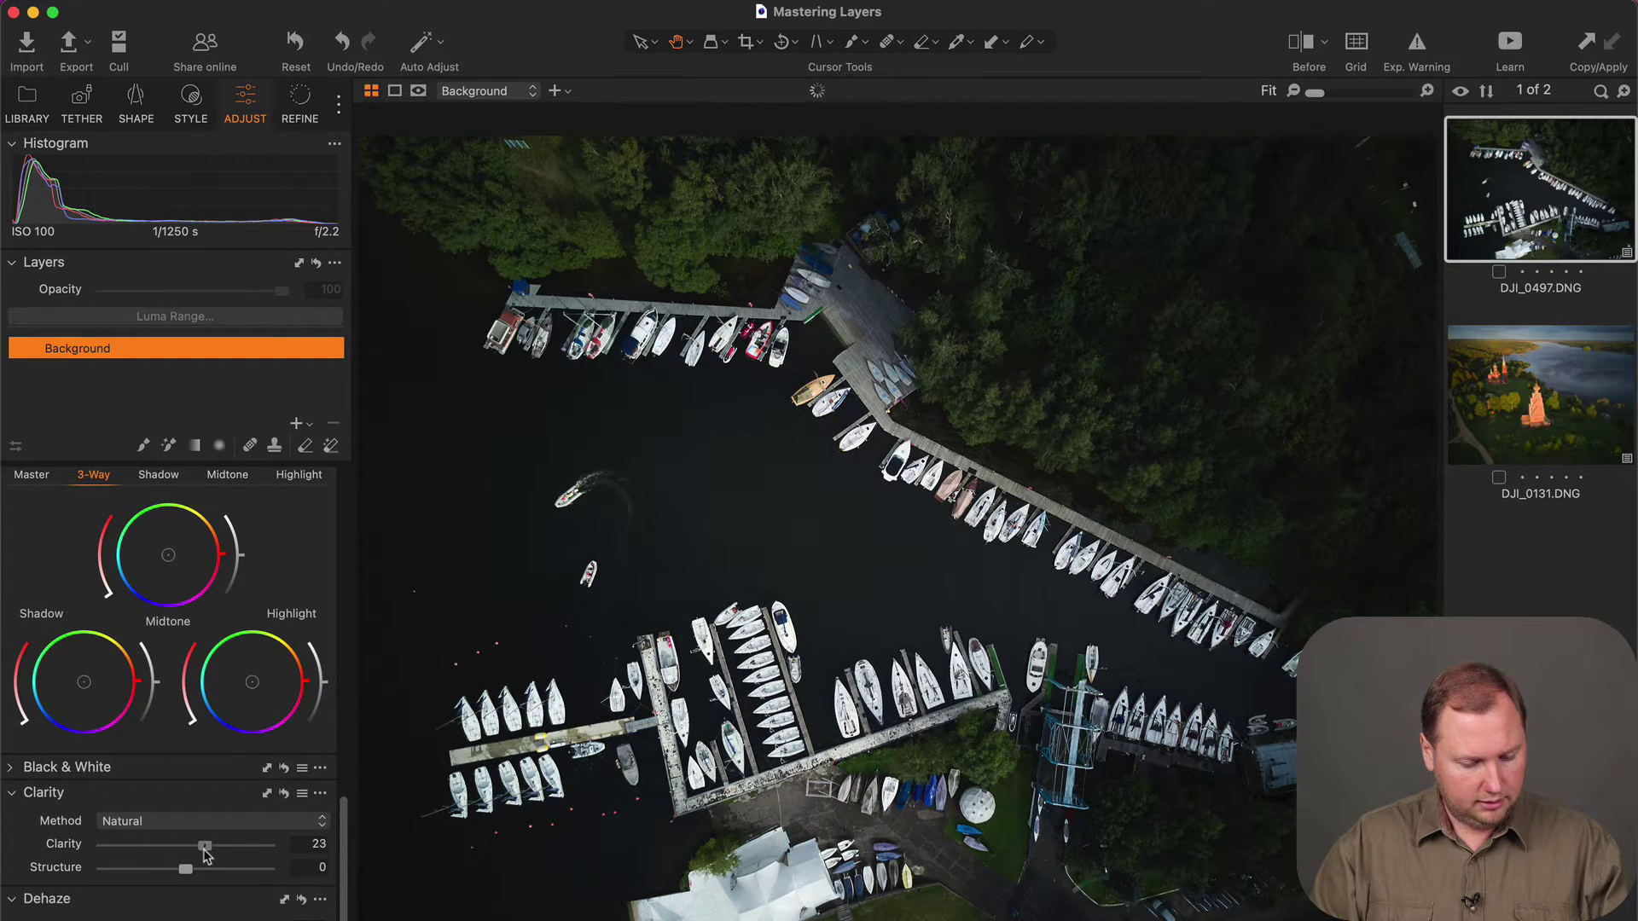
# Step: Set HDR Highlight -21, Shadow 8, White -25 and Black 9 on the background
pyautogui.scroll(10, 205, 848)
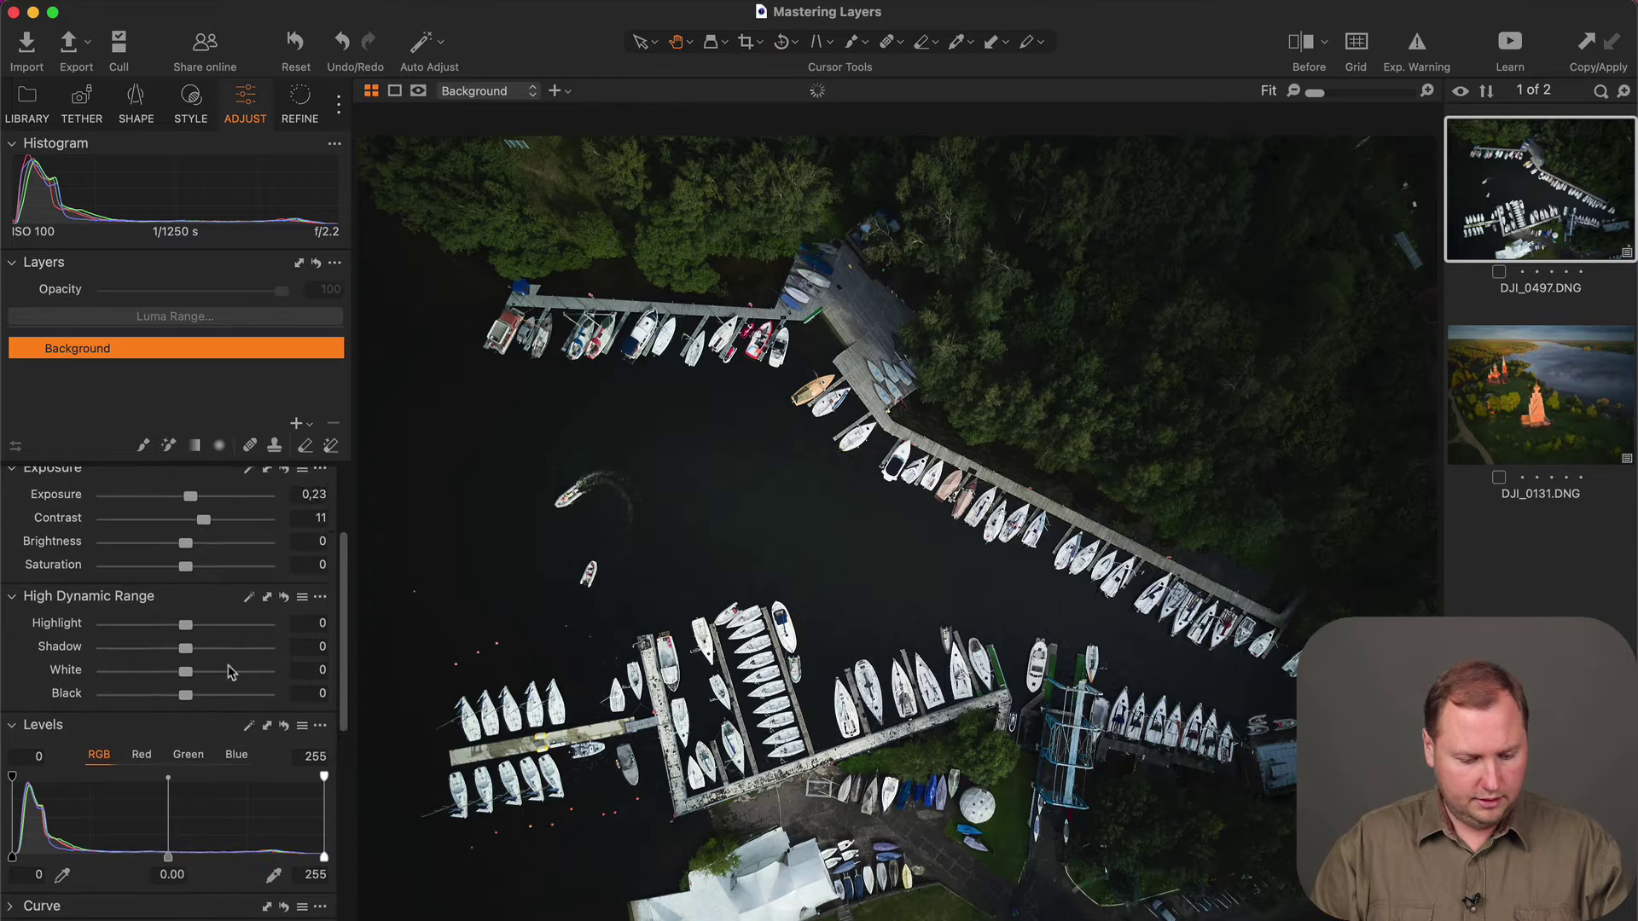
pyautogui.moveTo(185, 646)
pyautogui.mouseDown()
pyautogui.moveTo(169, 648)
pyautogui.moveTo(198, 674)
pyautogui.moveTo(193, 720)
pyautogui.moveTo(161, 694)
pyautogui.moveTo(210, 695)
pyautogui.mouseUp()
pyautogui.scroll(5, 196, 687)
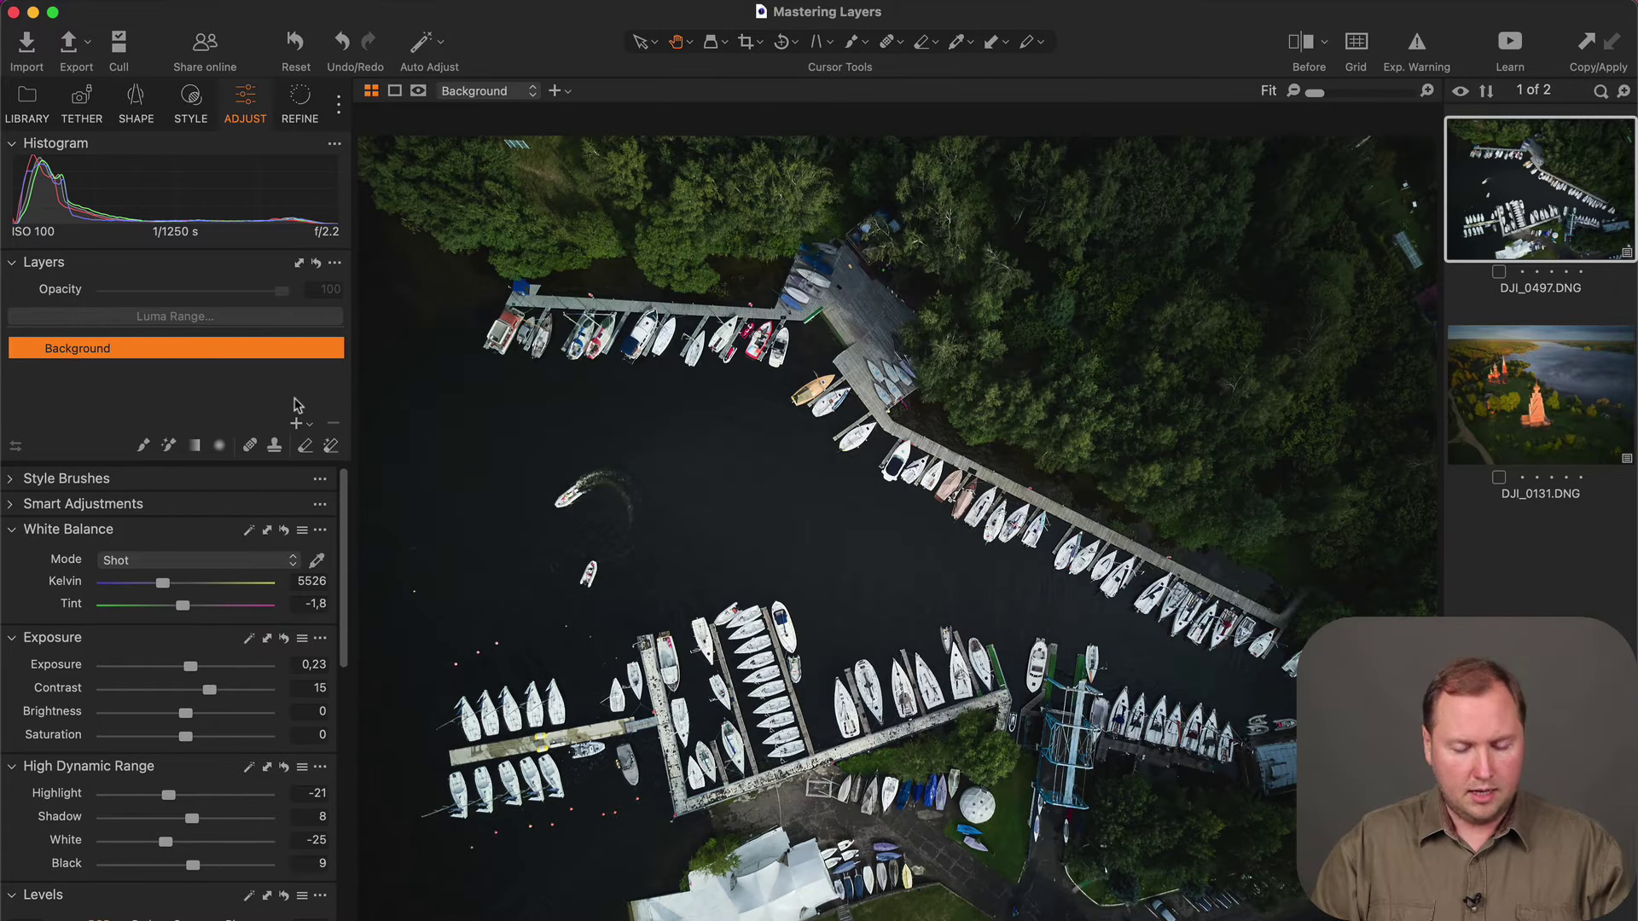
# Step: Add a filled adjustment layer set to Saturation -51 and Contrast 9
pyautogui.click(306, 424)
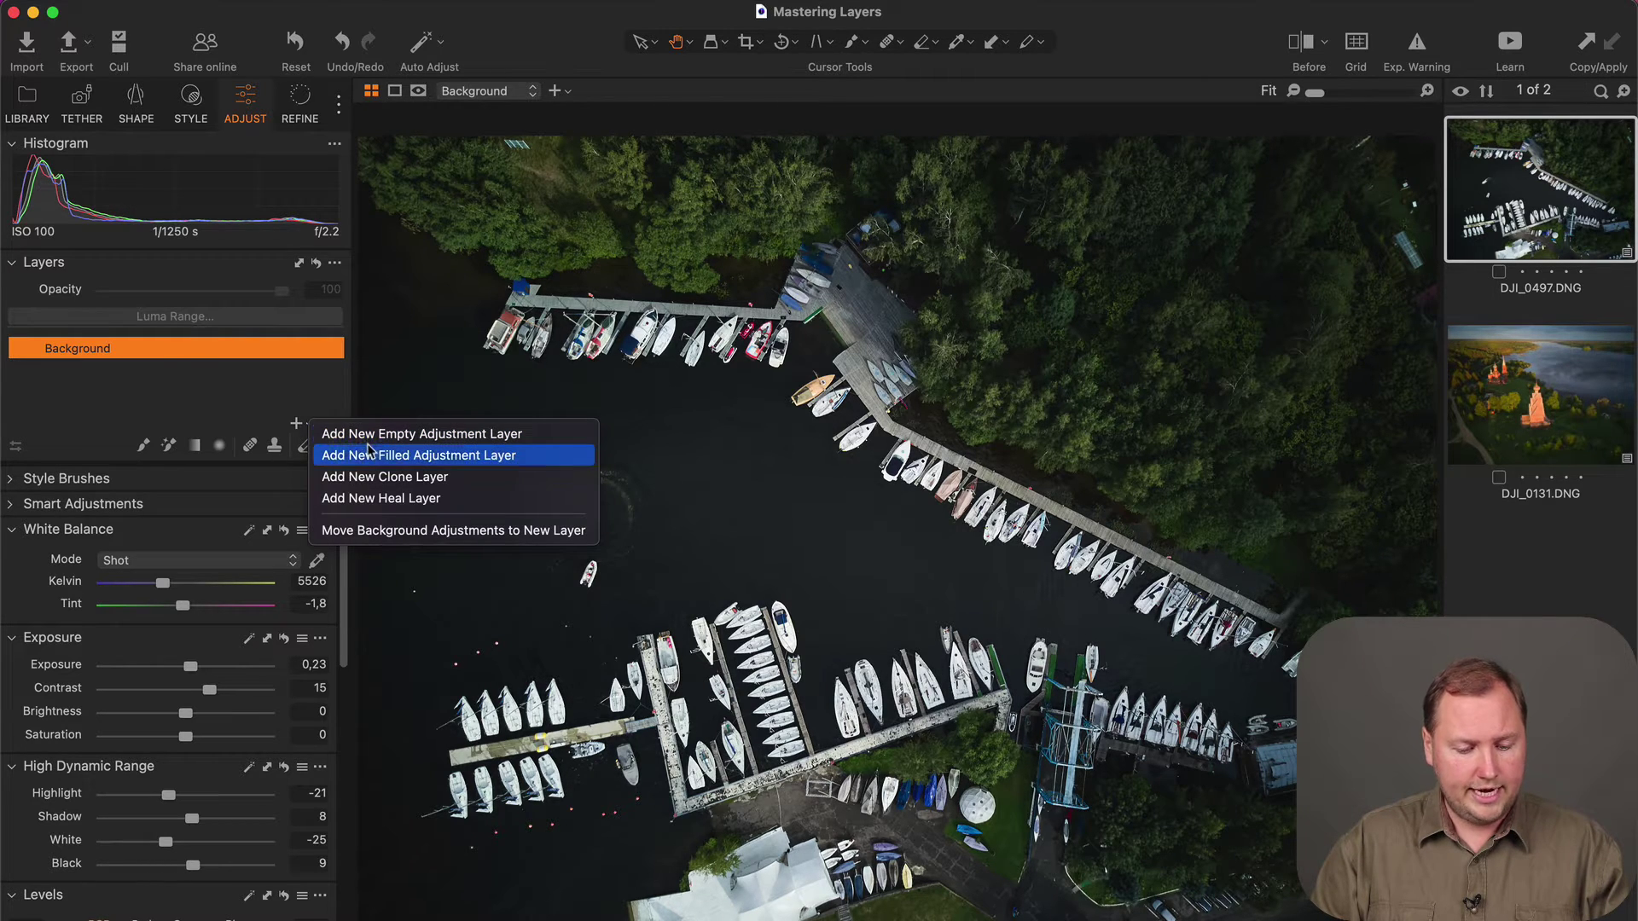
pyautogui.click(371, 452)
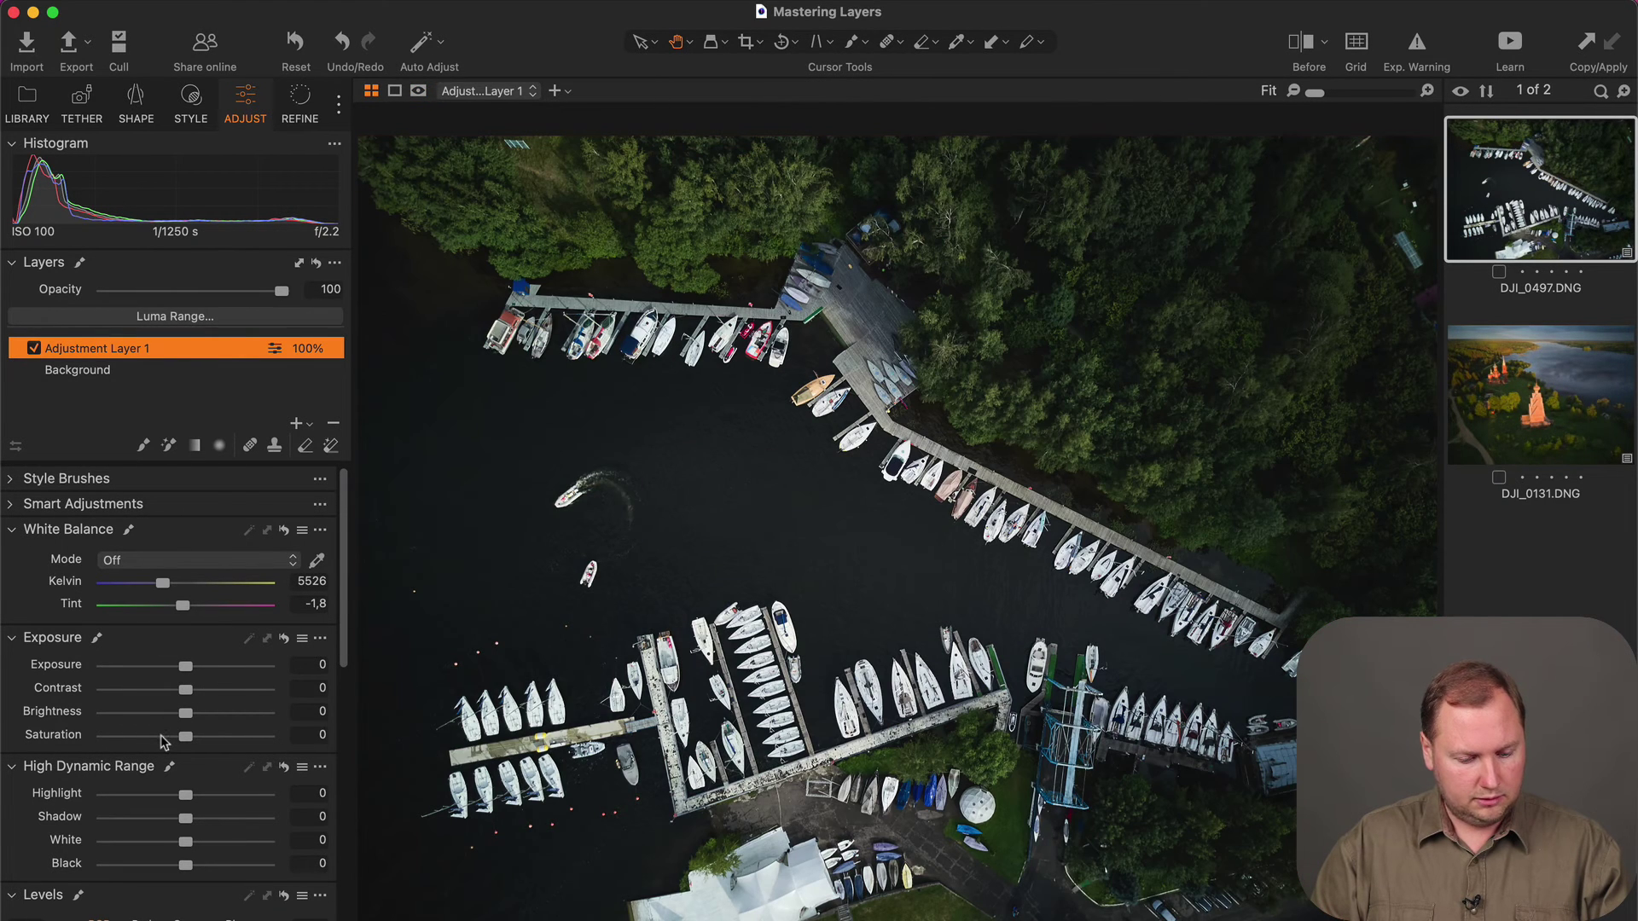
pyautogui.click(163, 738)
pyautogui.moveTo(196, 693); pyautogui.dragTo(200, 694)
pyautogui.moveTo(153, 742); pyautogui.dragTo(146, 739)
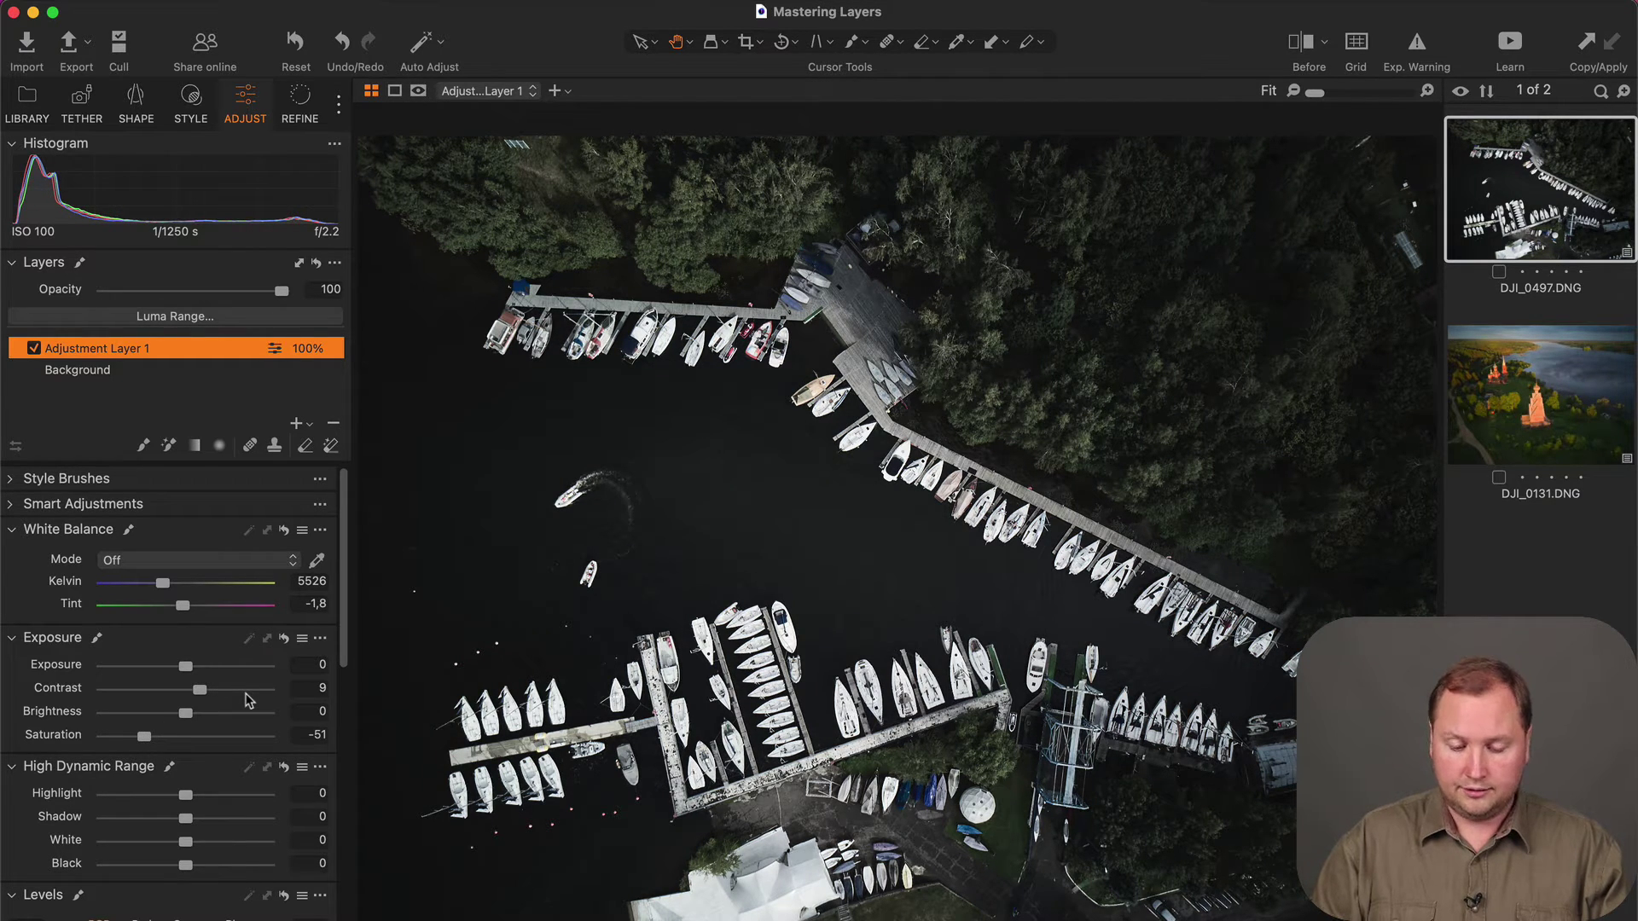
# Step: With the Background layer selected, copy DJI_0497's adjustments in the Adjustments Clipboard
pyautogui.click(228, 372)
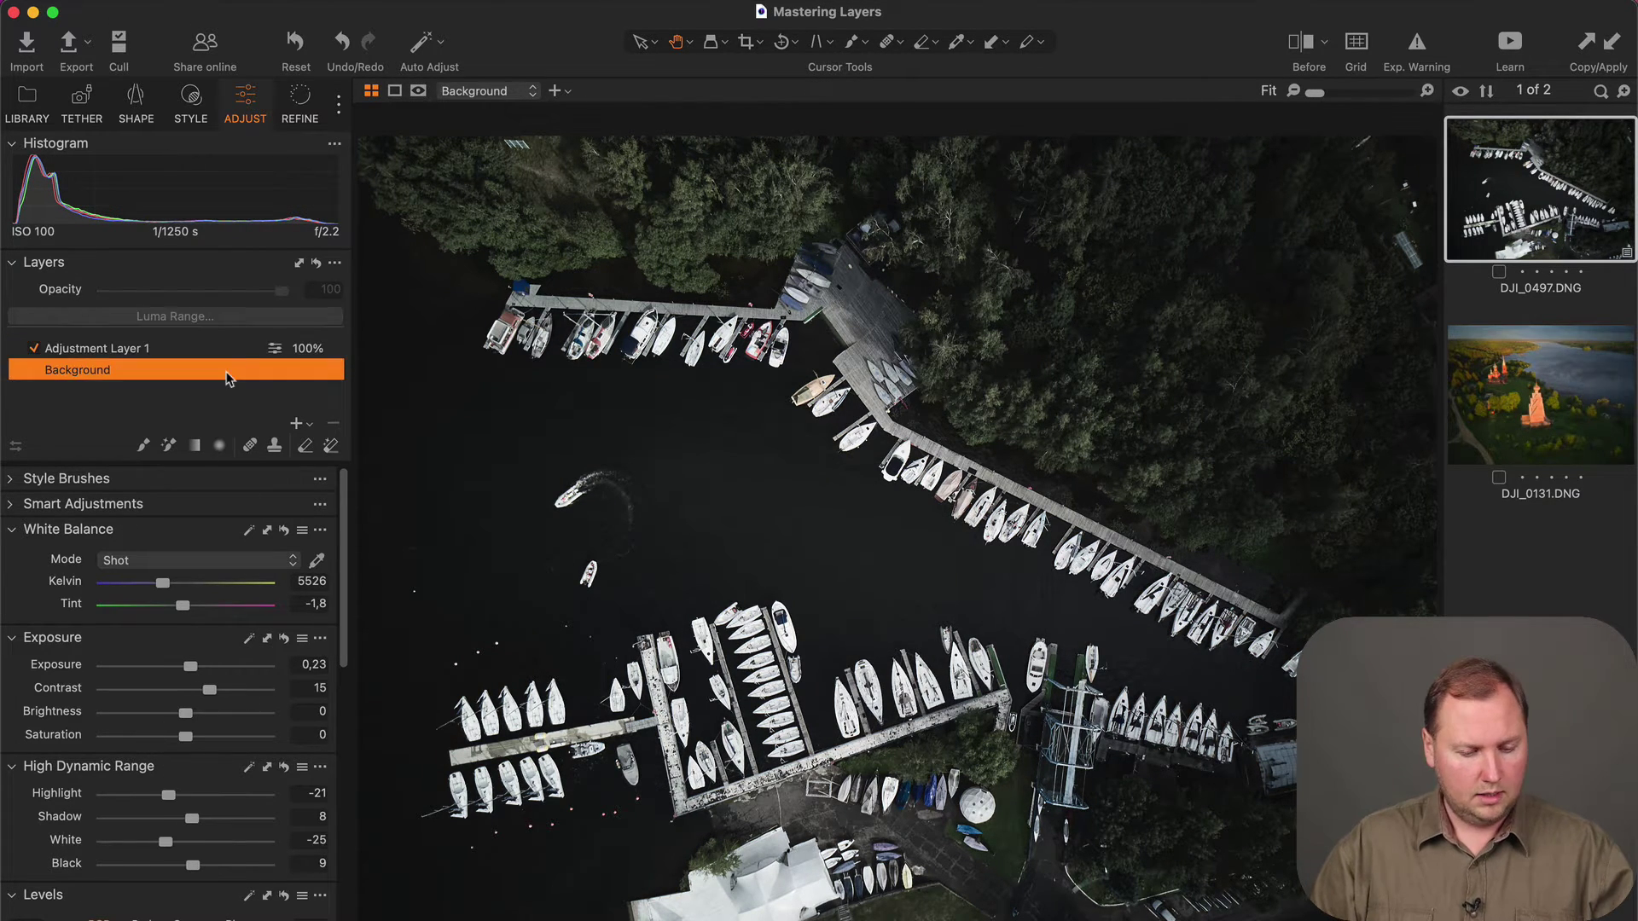
pyautogui.click(192, 102)
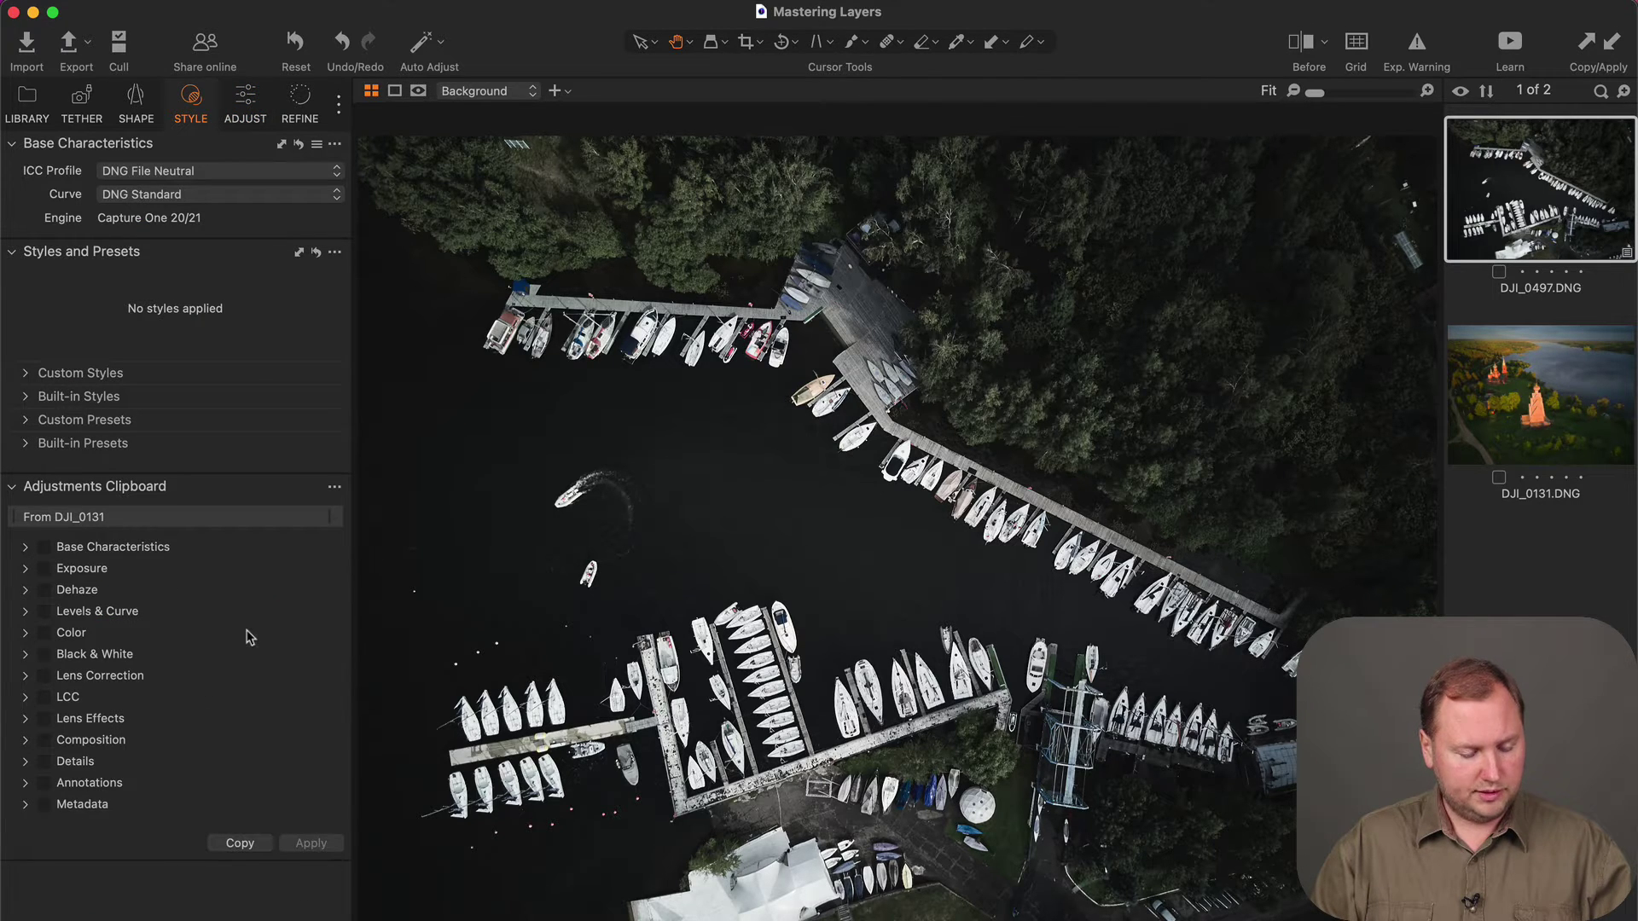
pyautogui.click(240, 843)
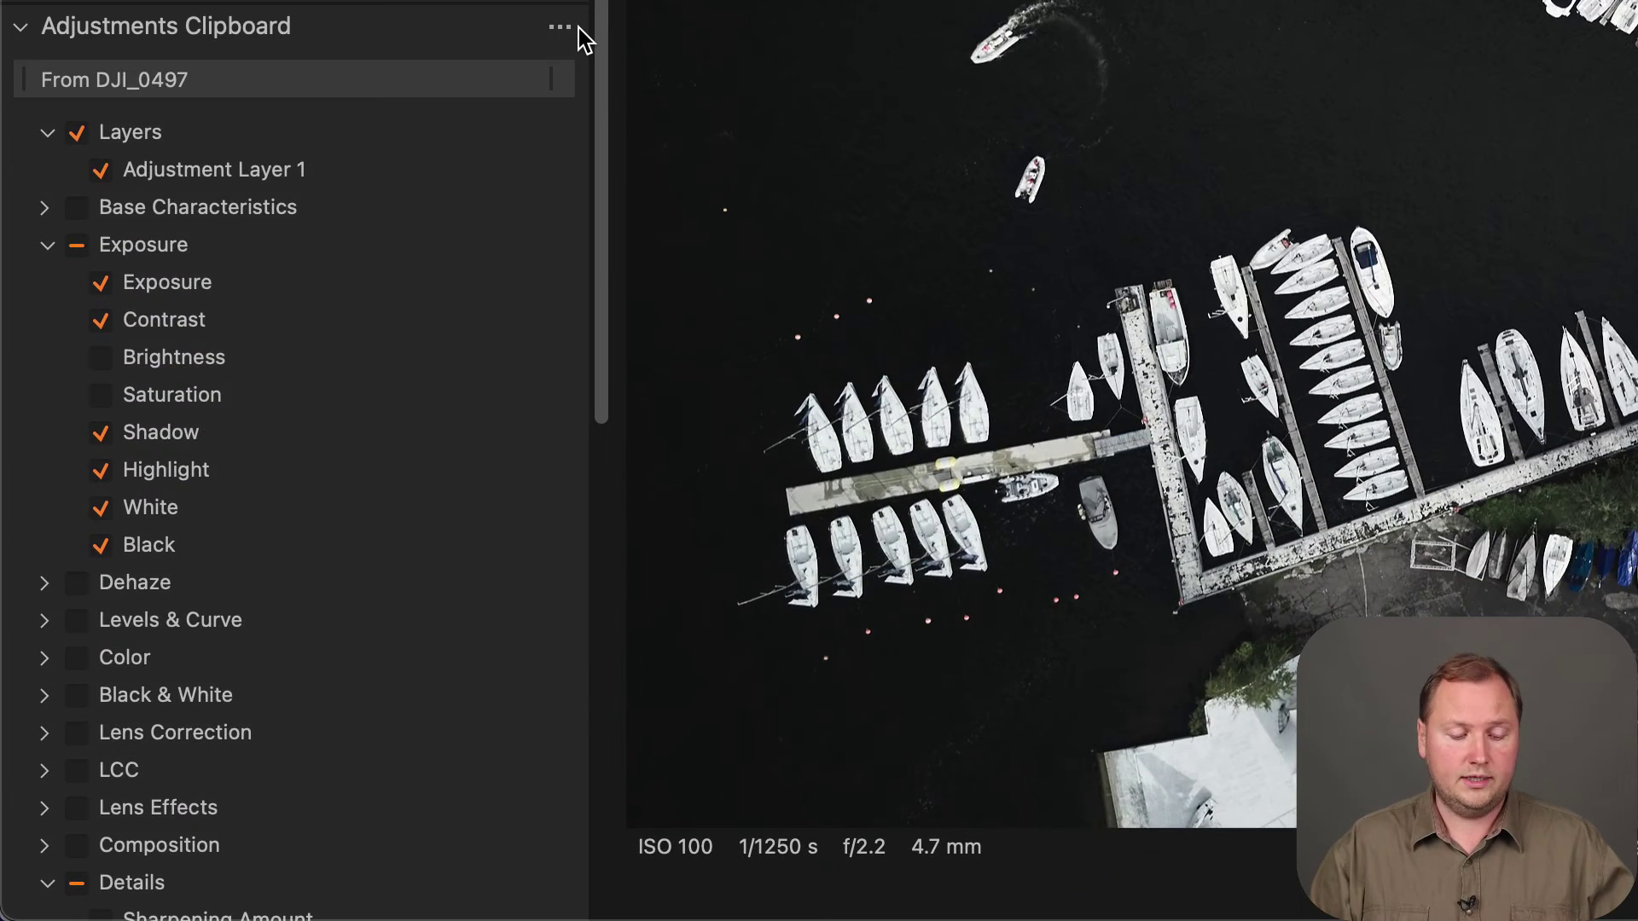
pyautogui.click(573, 24)
pyautogui.moveTo(697, 63)
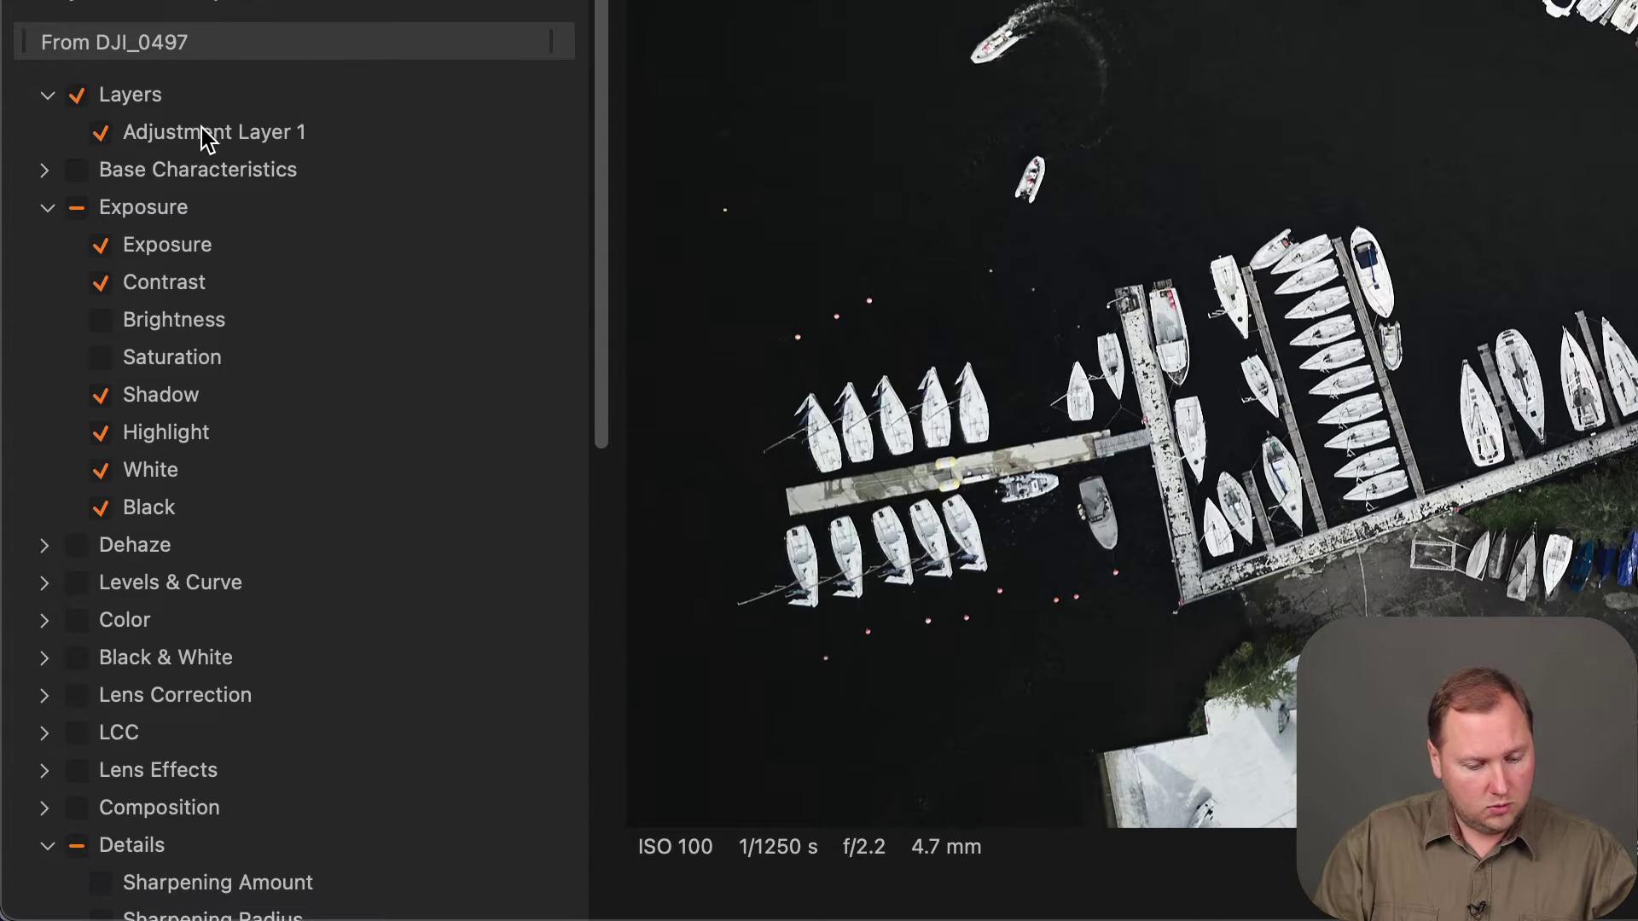
# Step: Exclude Layers and include Base Characteristics, Dehaze and Levels & Curve in the clipboard
pyautogui.click(82, 96)
pyautogui.click(76, 135)
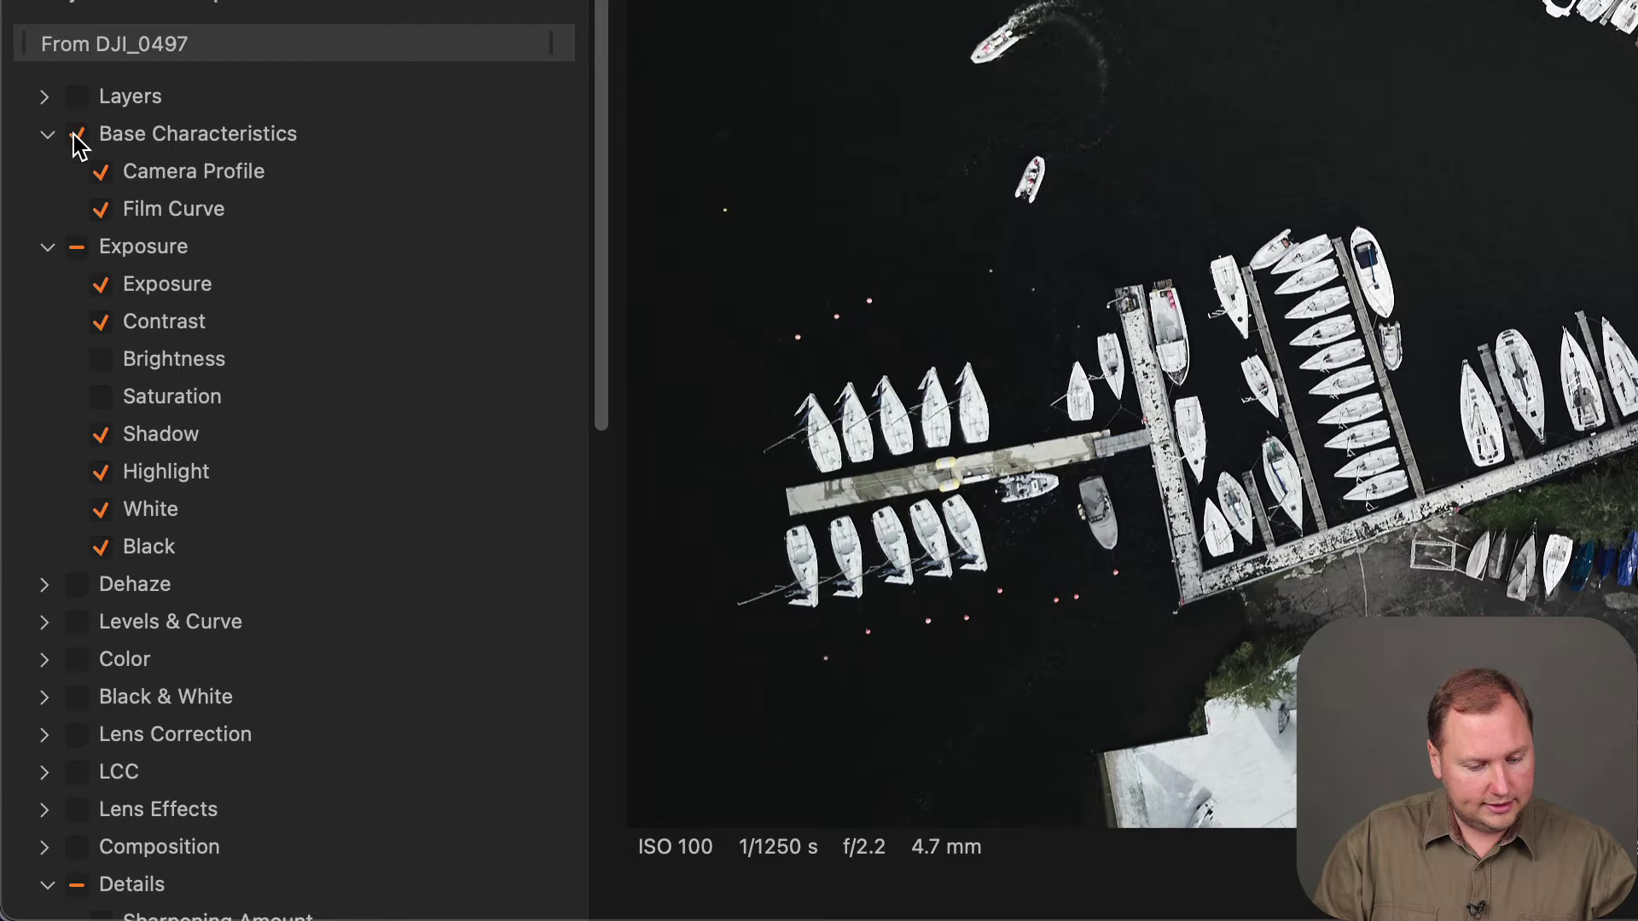
pyautogui.click(47, 245)
pyautogui.click(77, 282)
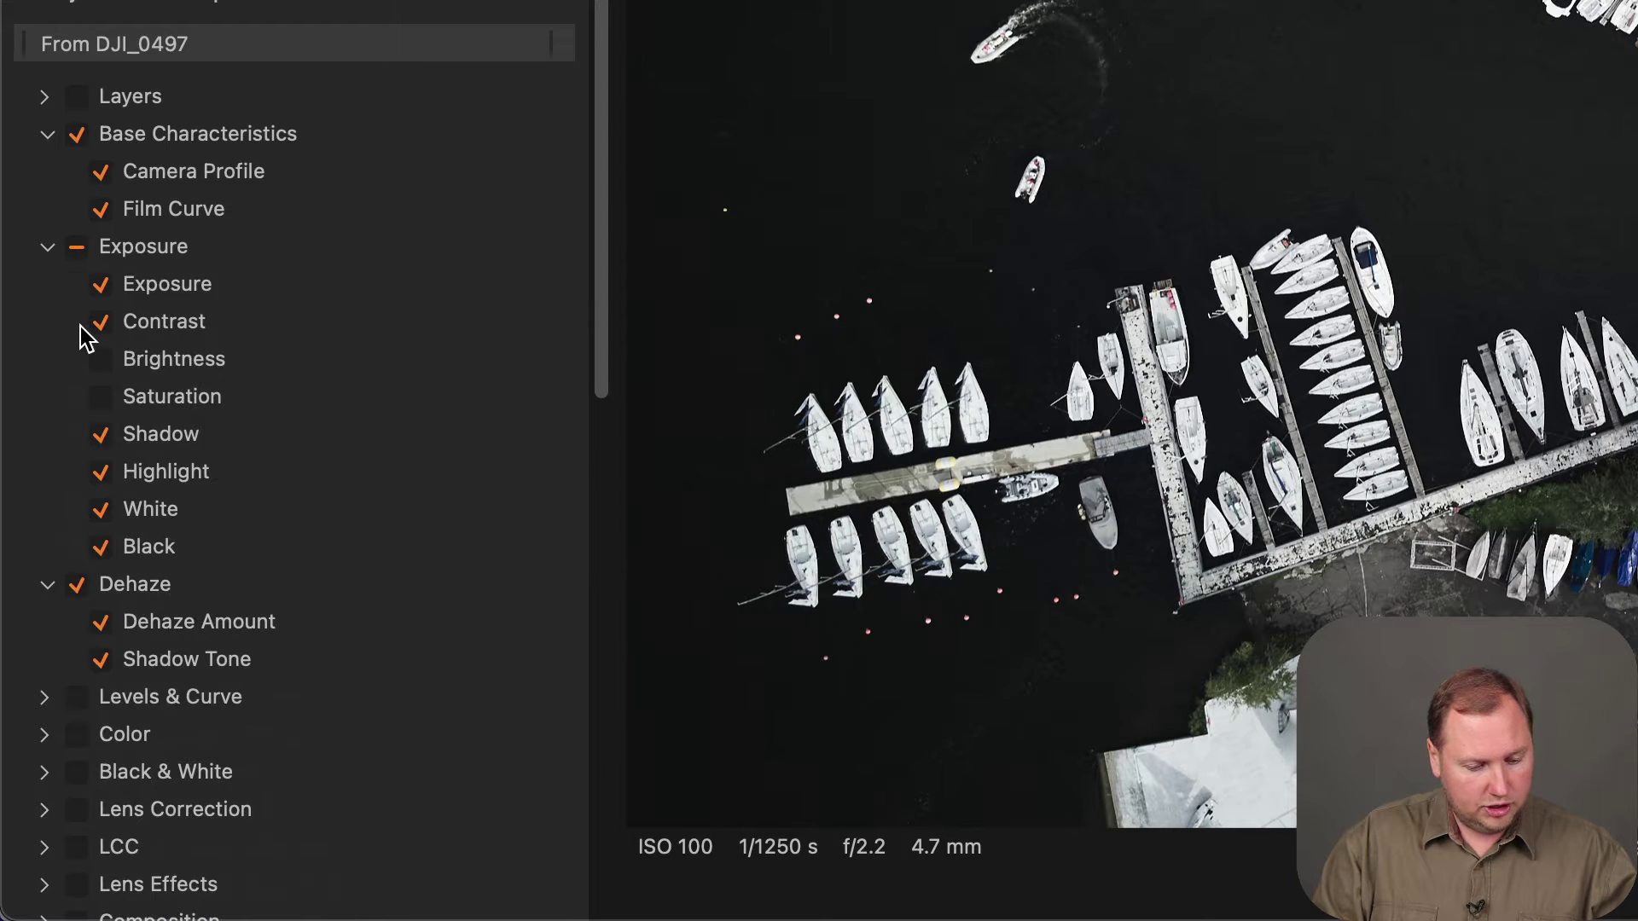
pyautogui.click(47, 246)
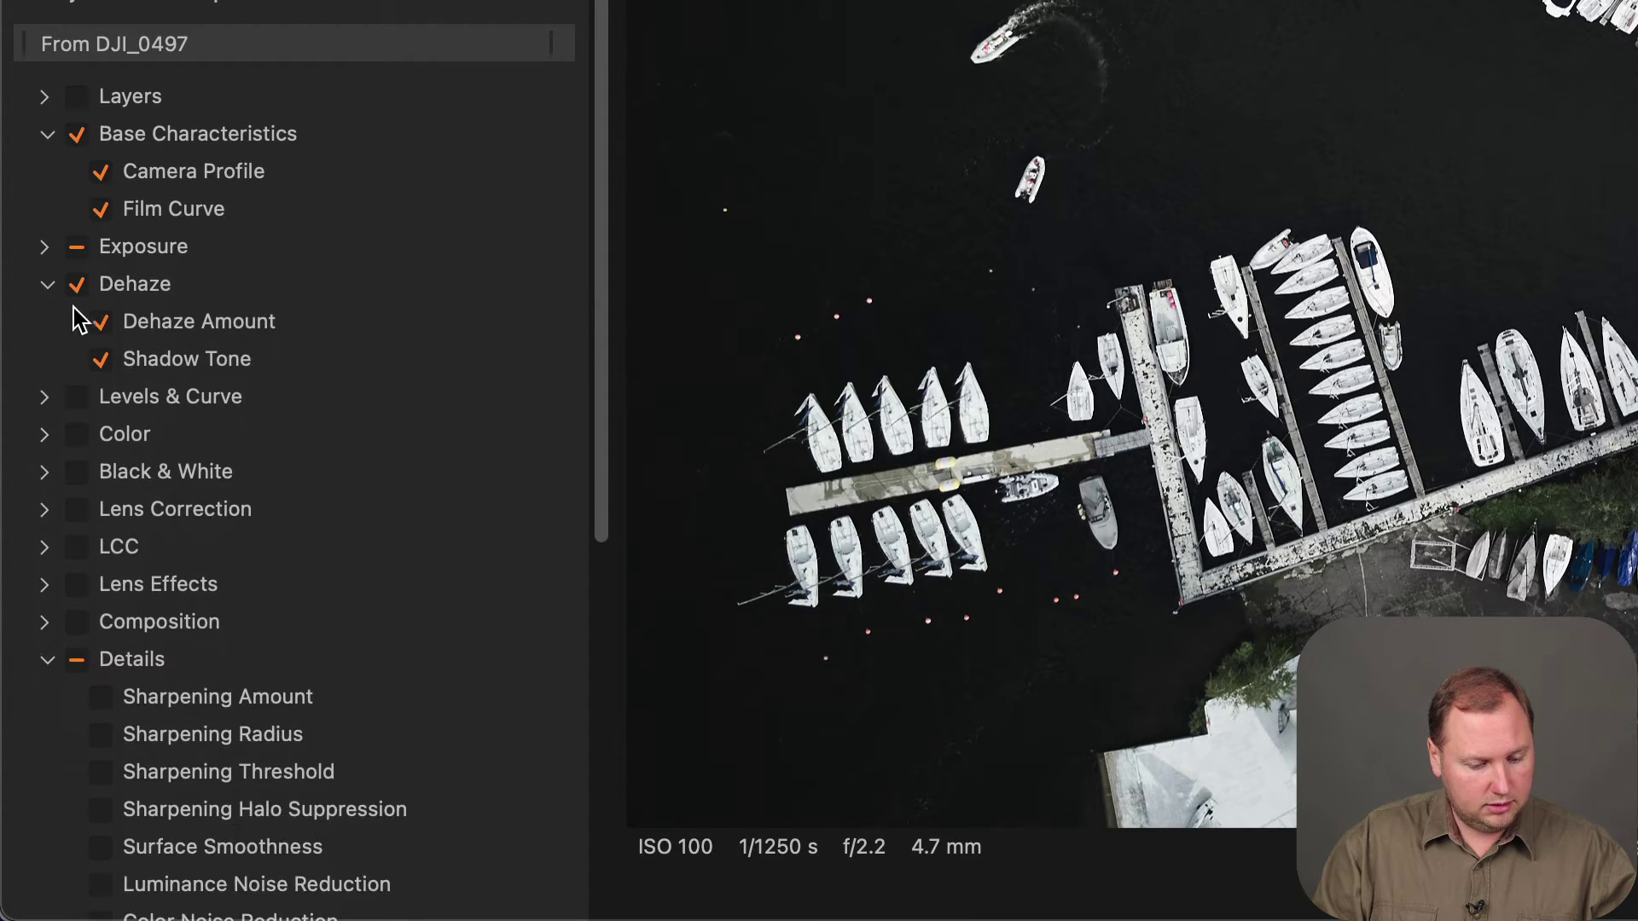
pyautogui.click(77, 398)
pyautogui.scroll(-8, 80, 410)
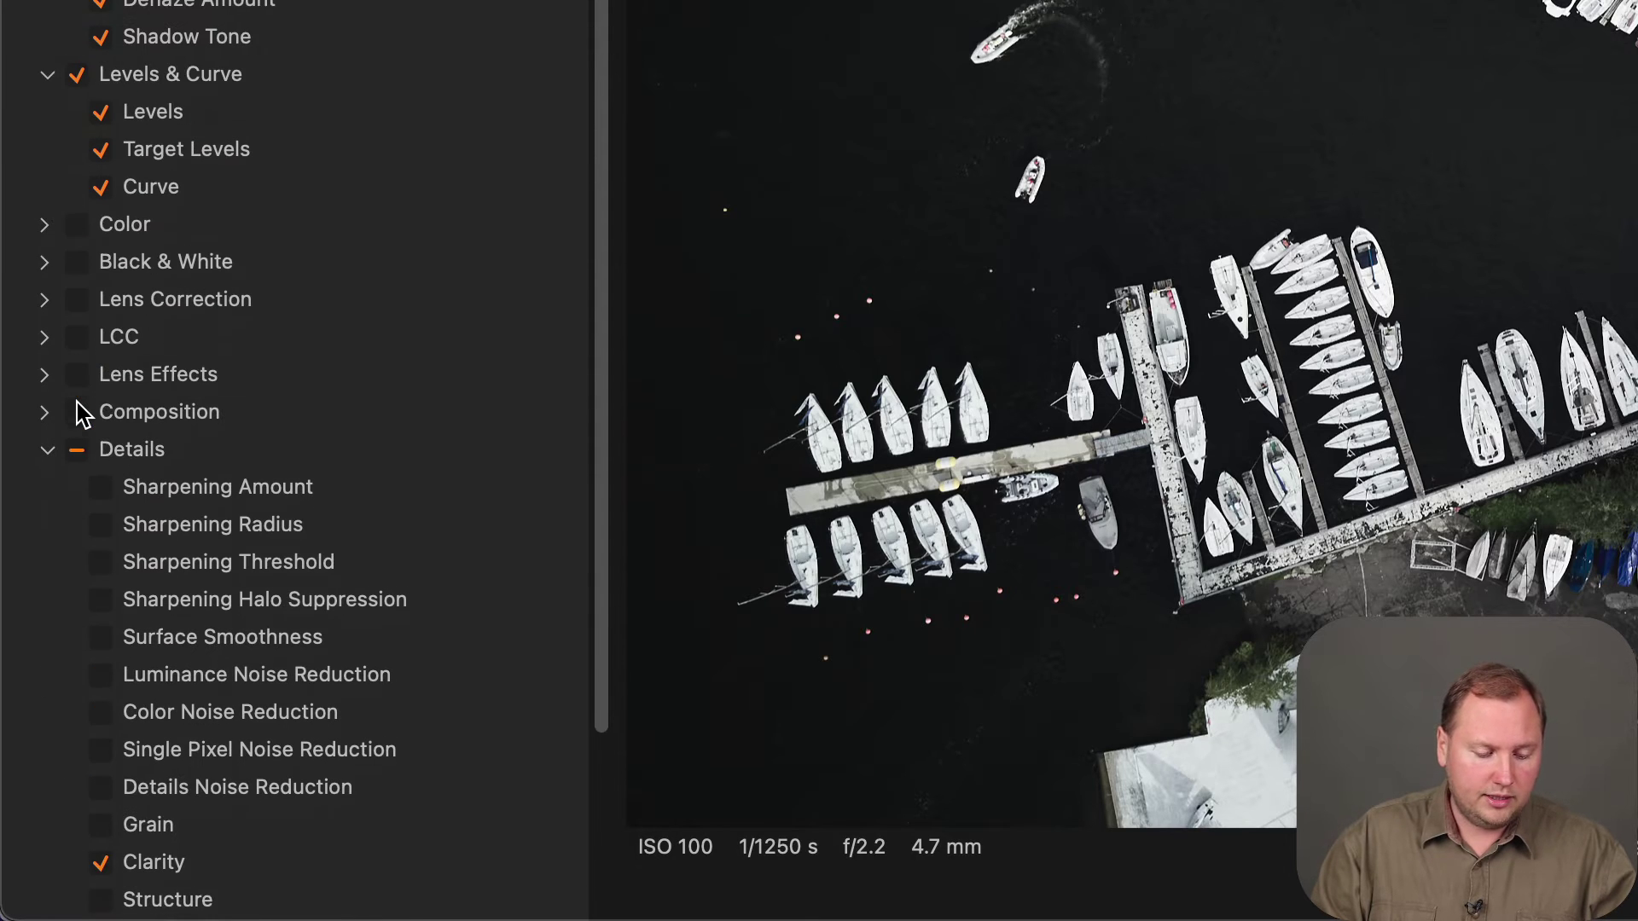
# Step: Include Color, Black & White and Lens Correction in the clipboard
pyautogui.click(83, 202)
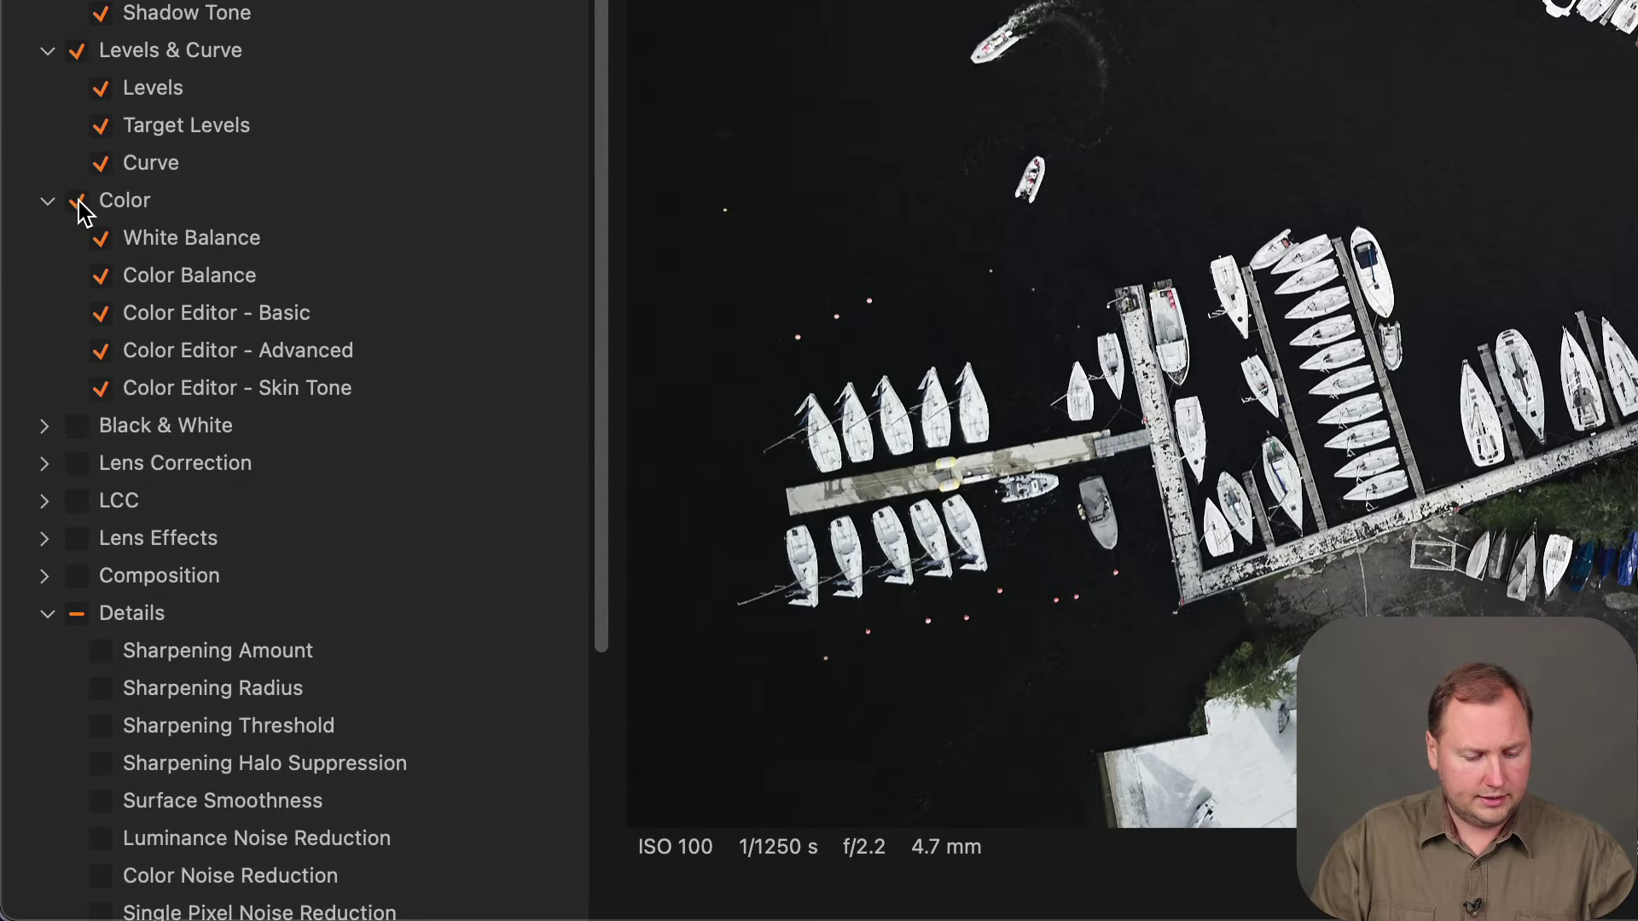
pyautogui.click(82, 426)
pyautogui.scroll(-10, 94, 409)
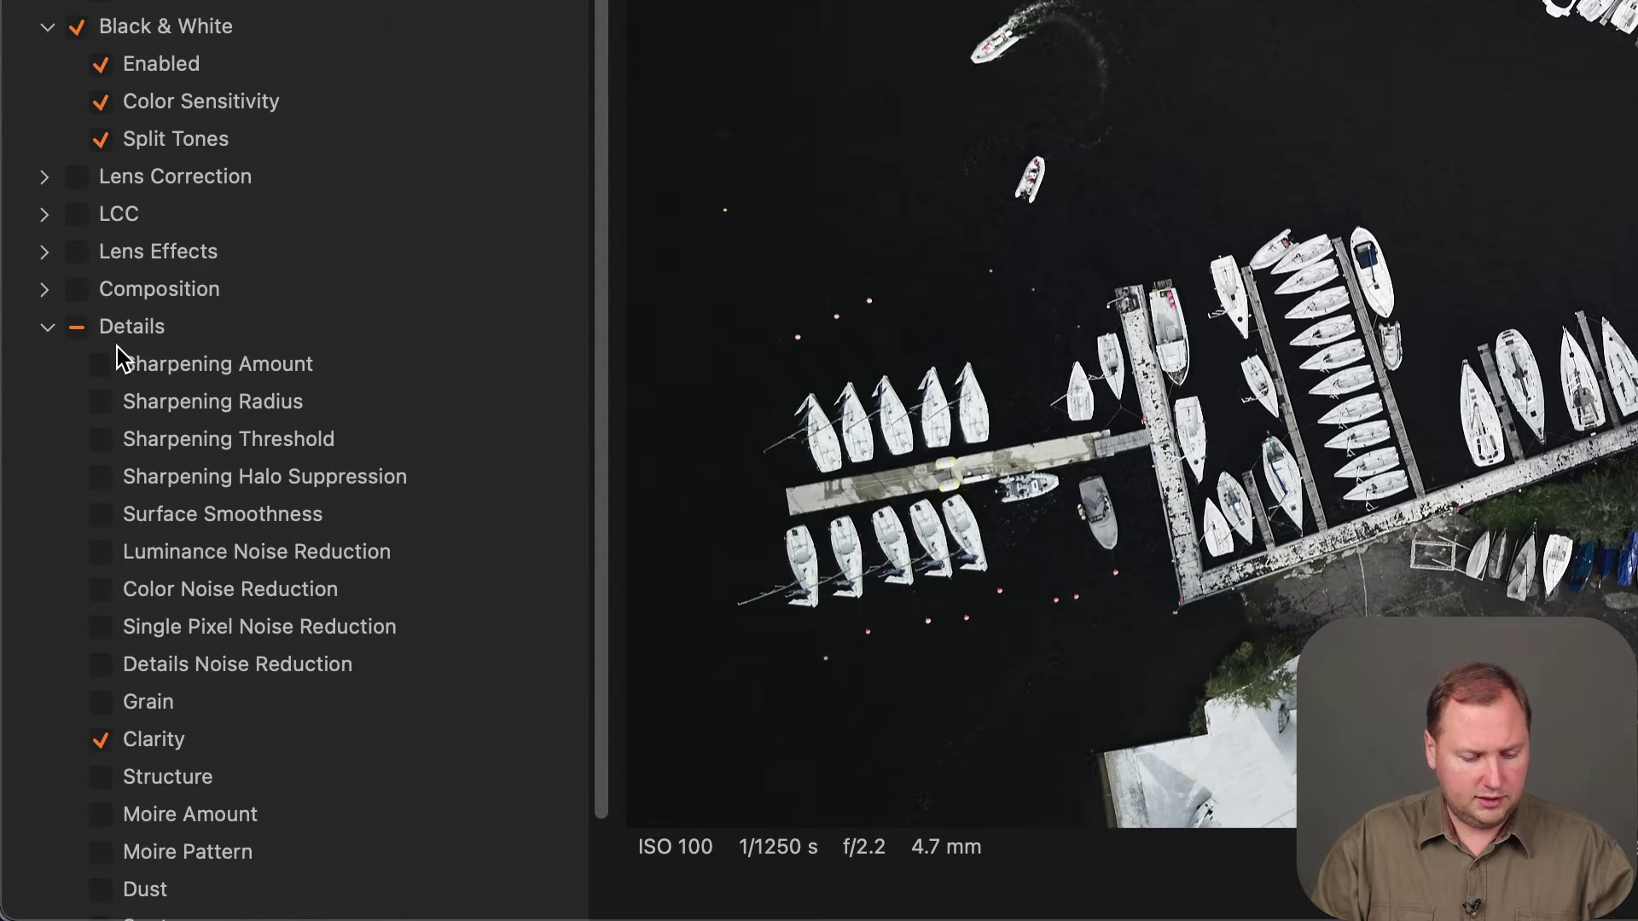
pyautogui.click(79, 178)
pyautogui.scroll(-10, 97, 321)
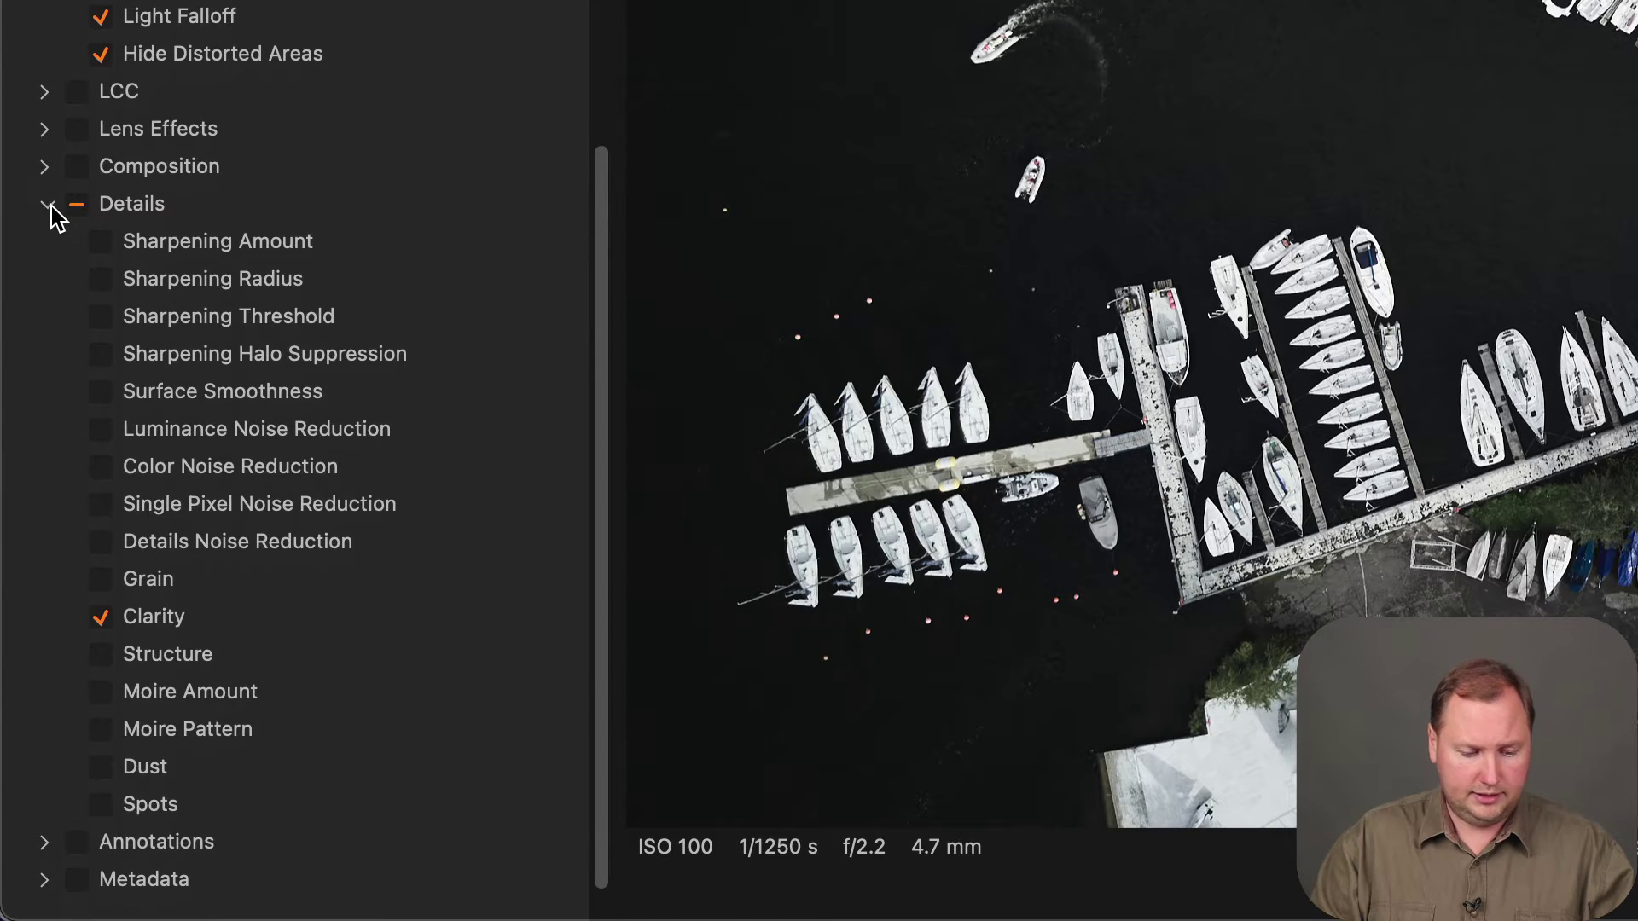
pyautogui.click(48, 203)
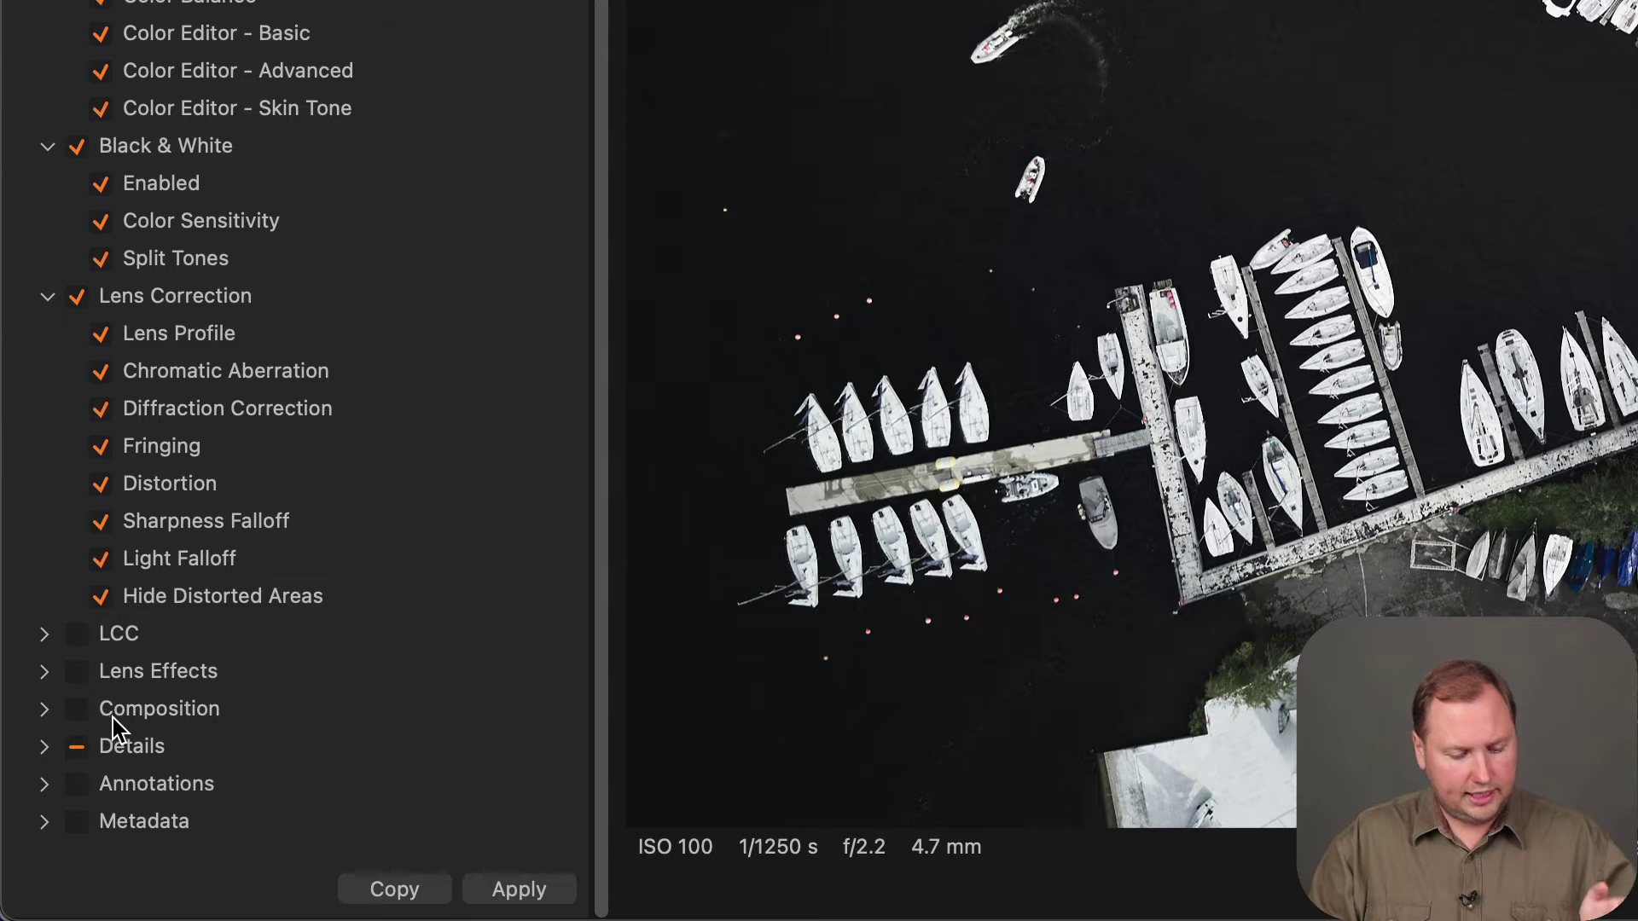
# Step: Expand the Details group and review which clipboard items are included
pyautogui.scroll(15, 142, 730)
pyautogui.scroll(-15, 171, 172)
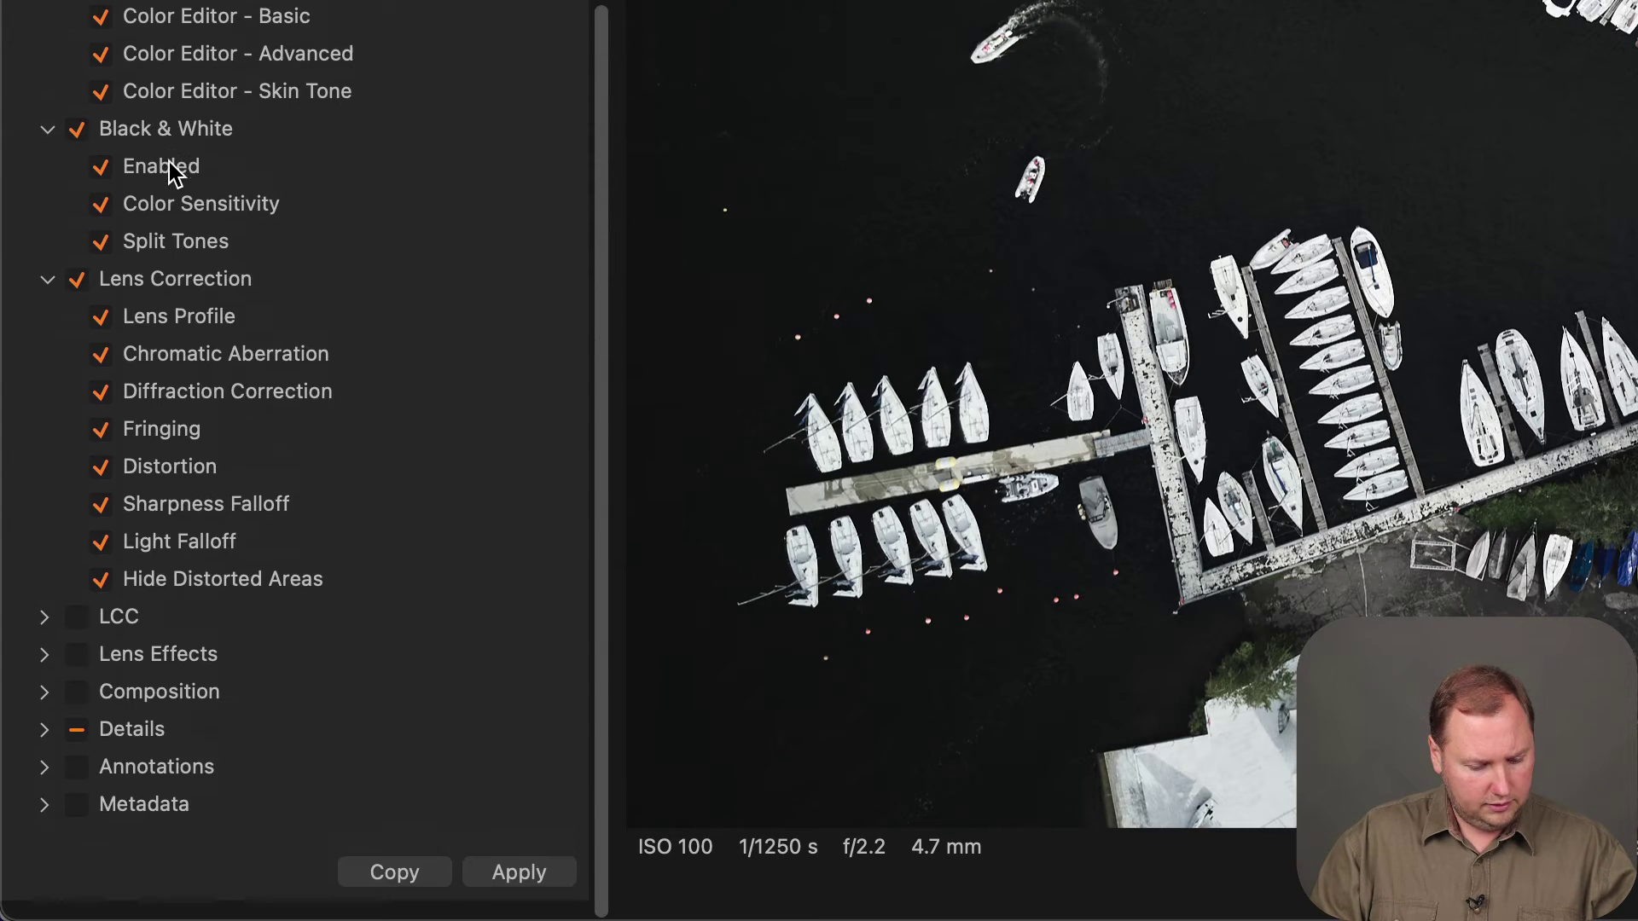
pyautogui.scroll(15, 171, 172)
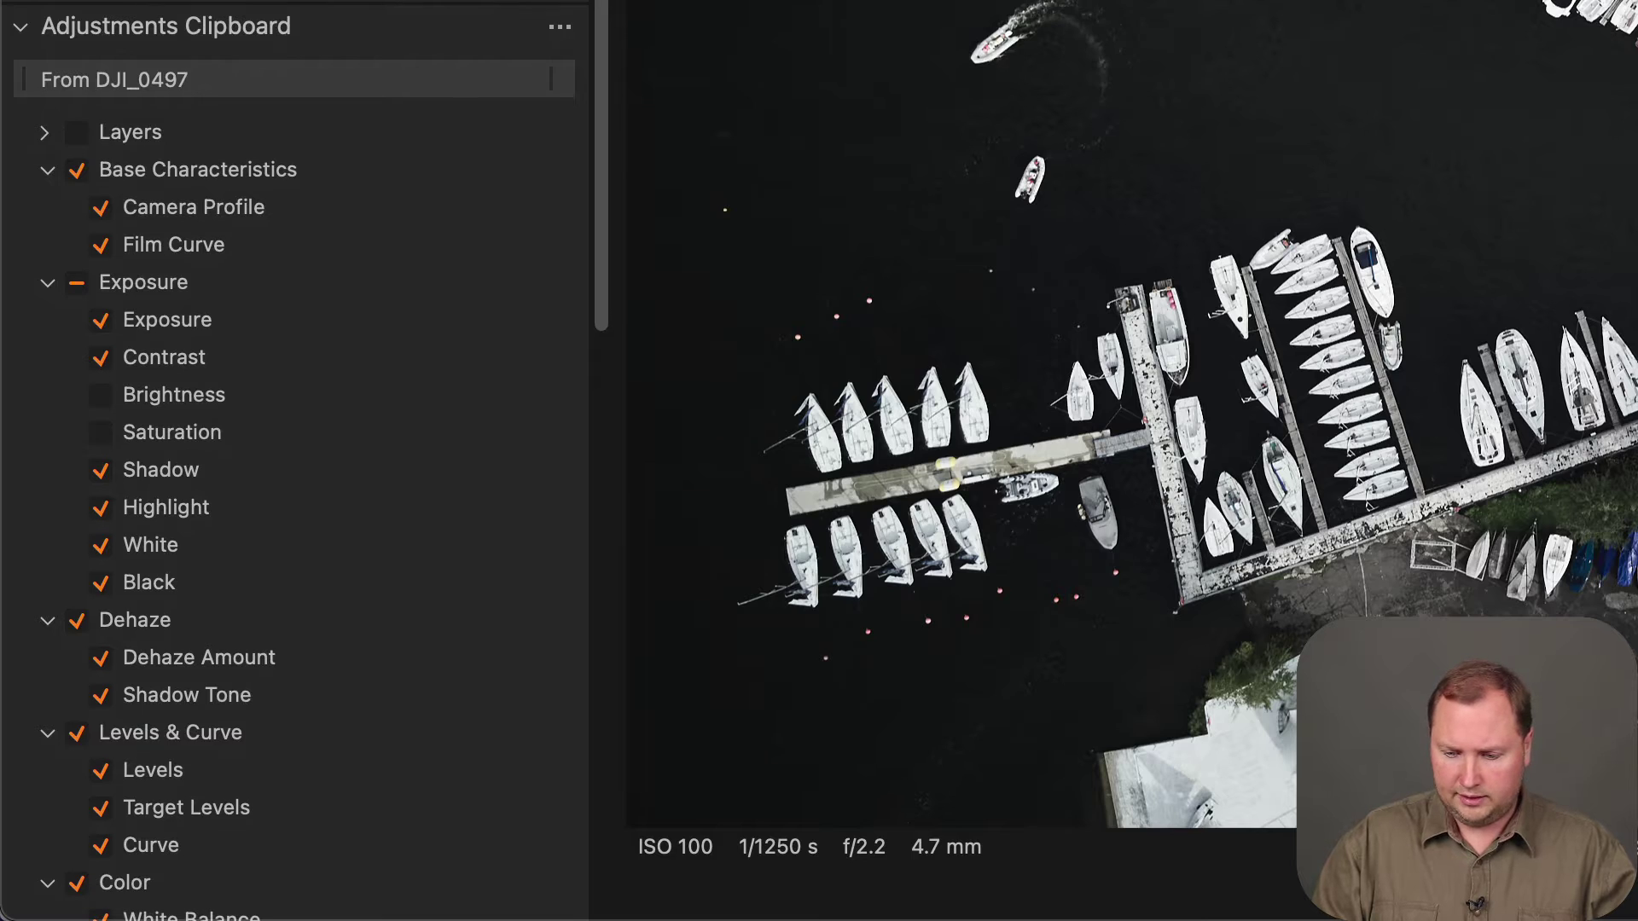
pyautogui.scroll(-15, 395, 248)
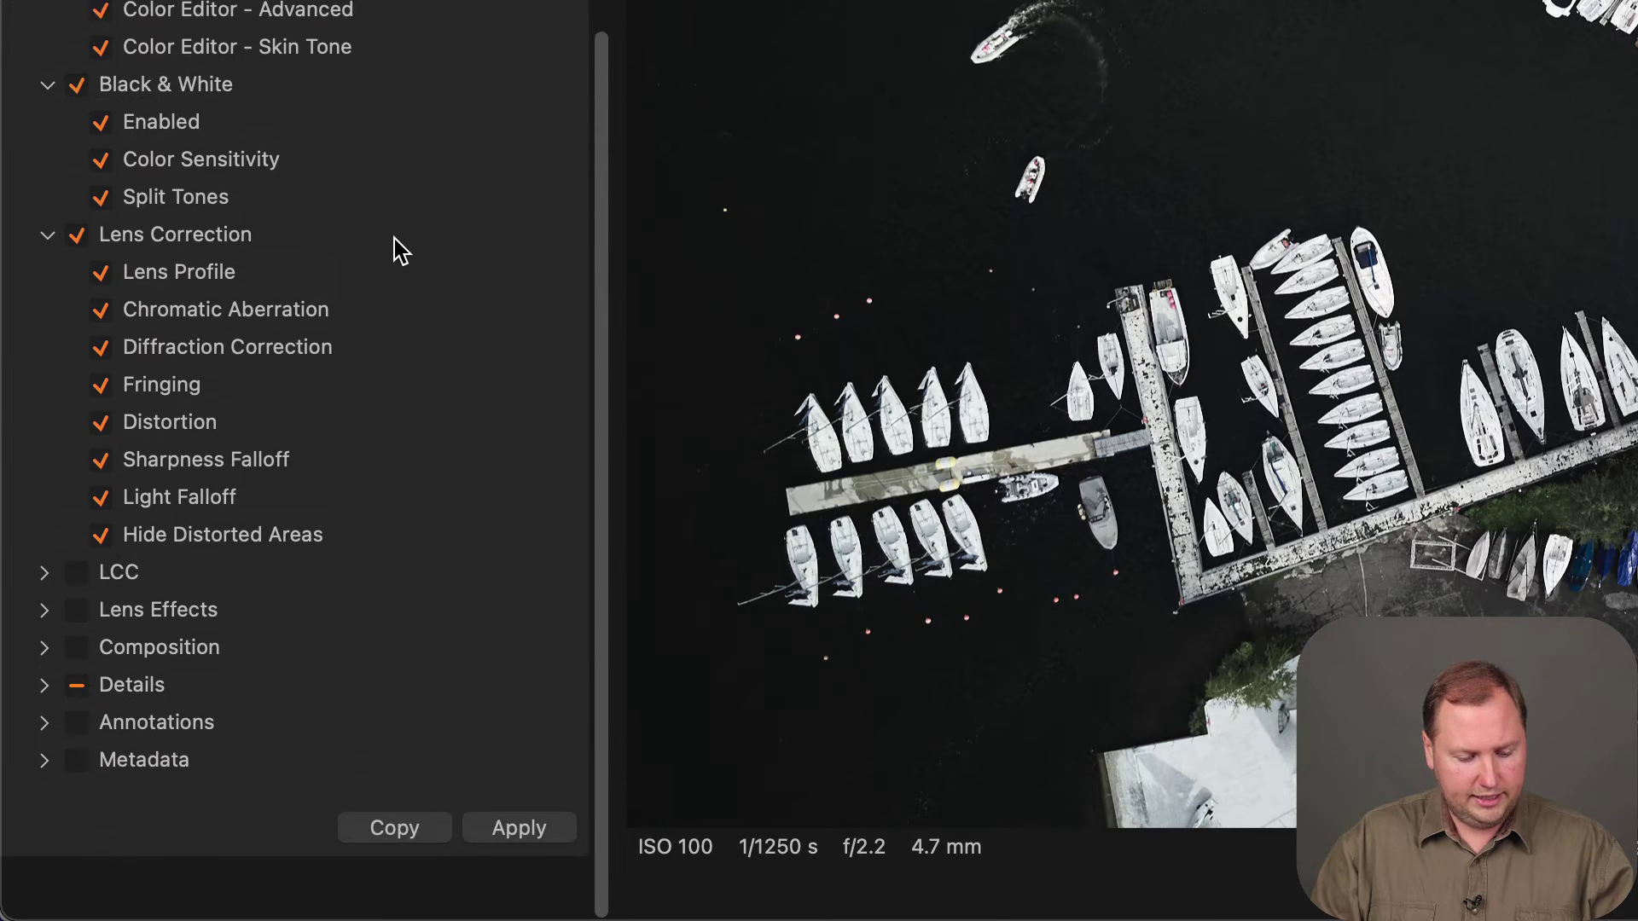
pyautogui.click(431, 749)
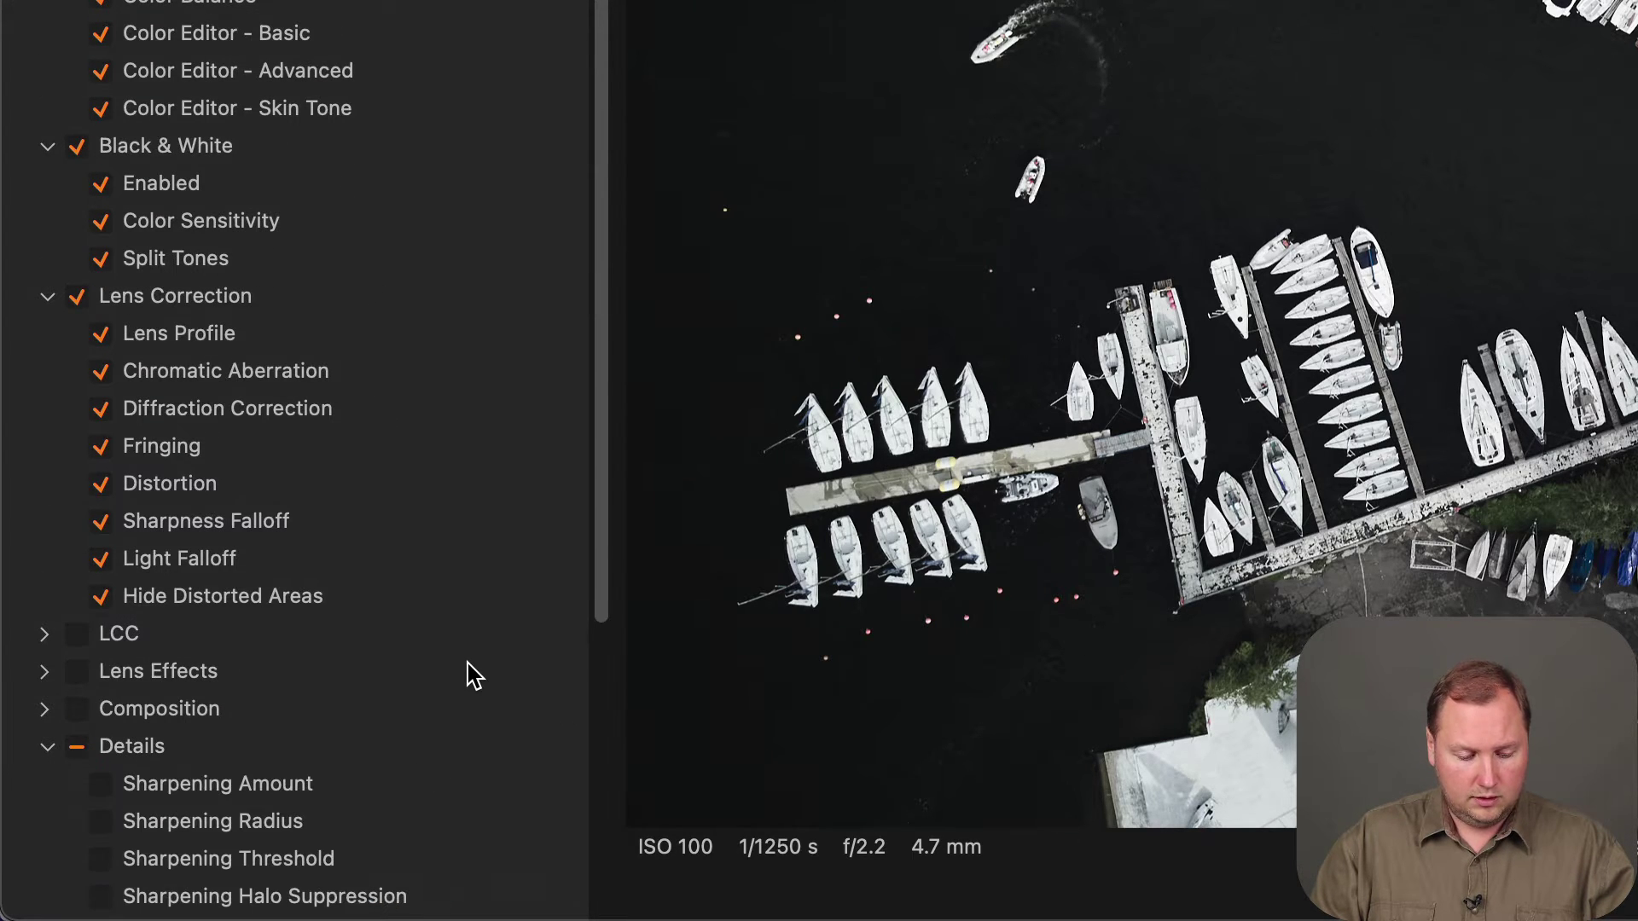
pyautogui.scroll(-5, 468, 674)
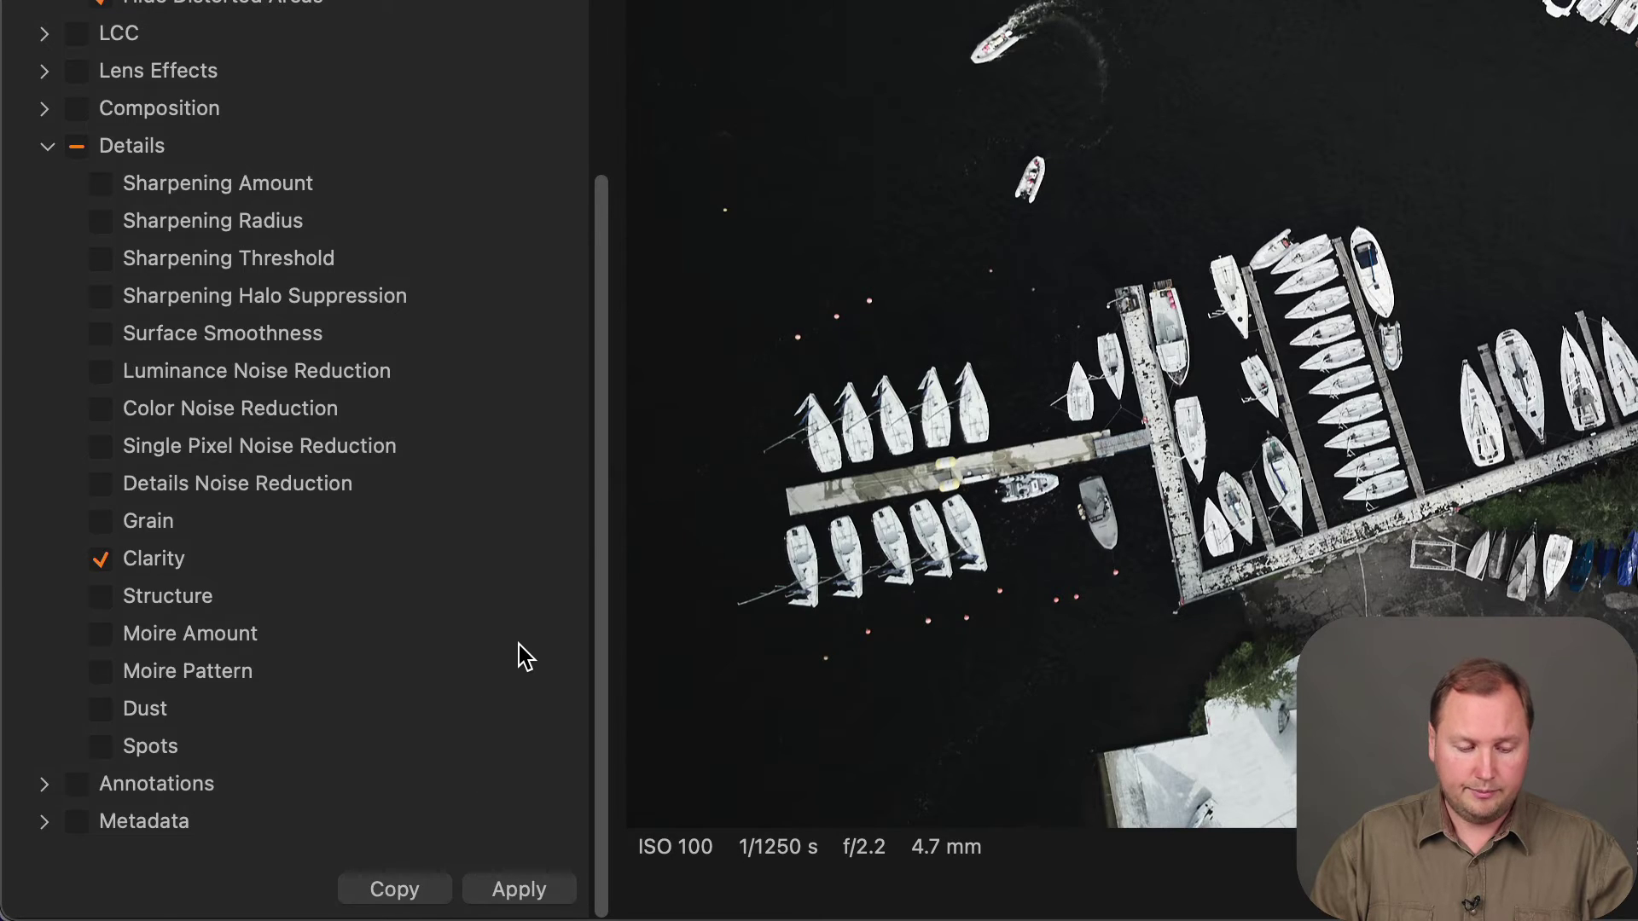
pyautogui.scroll(15, 523, 657)
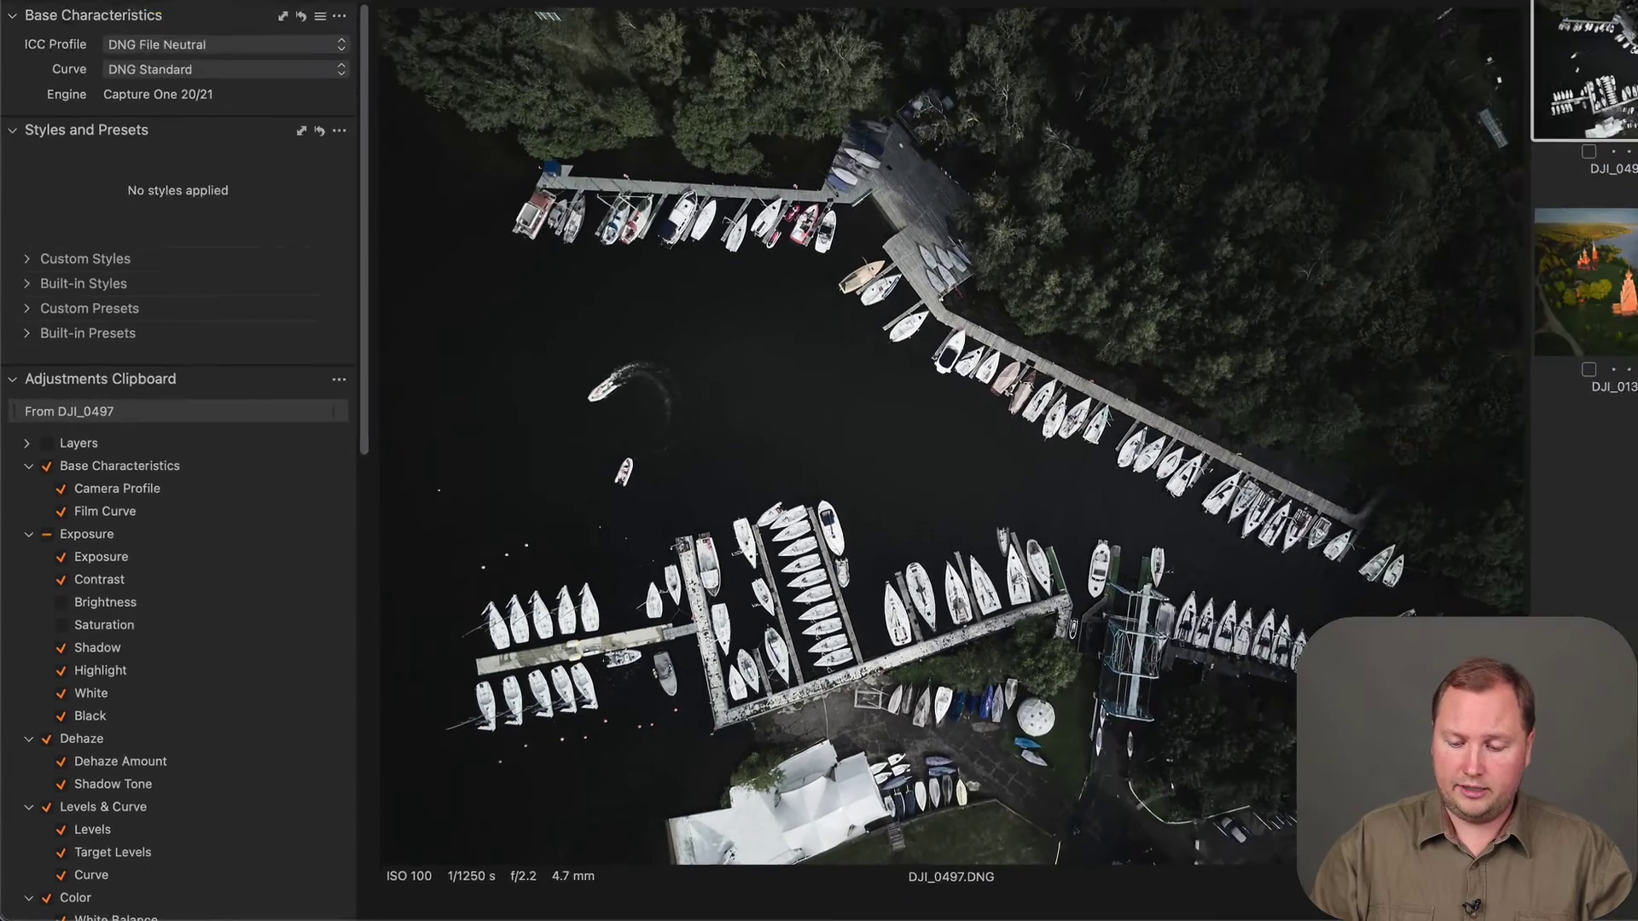
# Step: Apply the copied adjustments to DJI_0131 and check its Adjust tab values
pyautogui.press('Down')
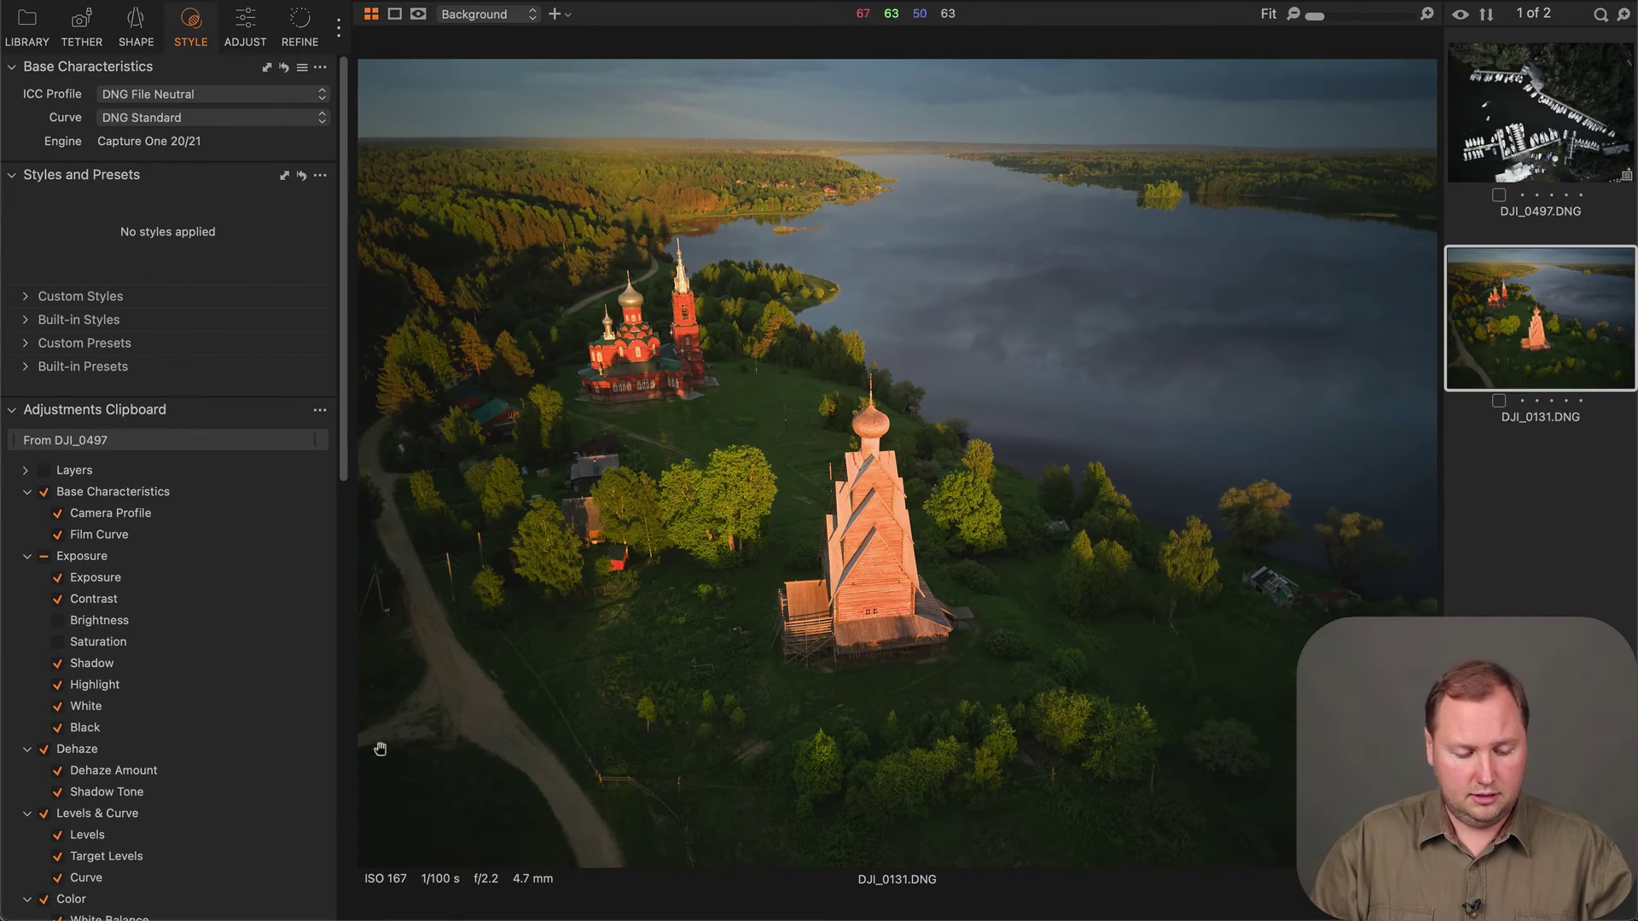
pyautogui.scroll(-15, 246, 784)
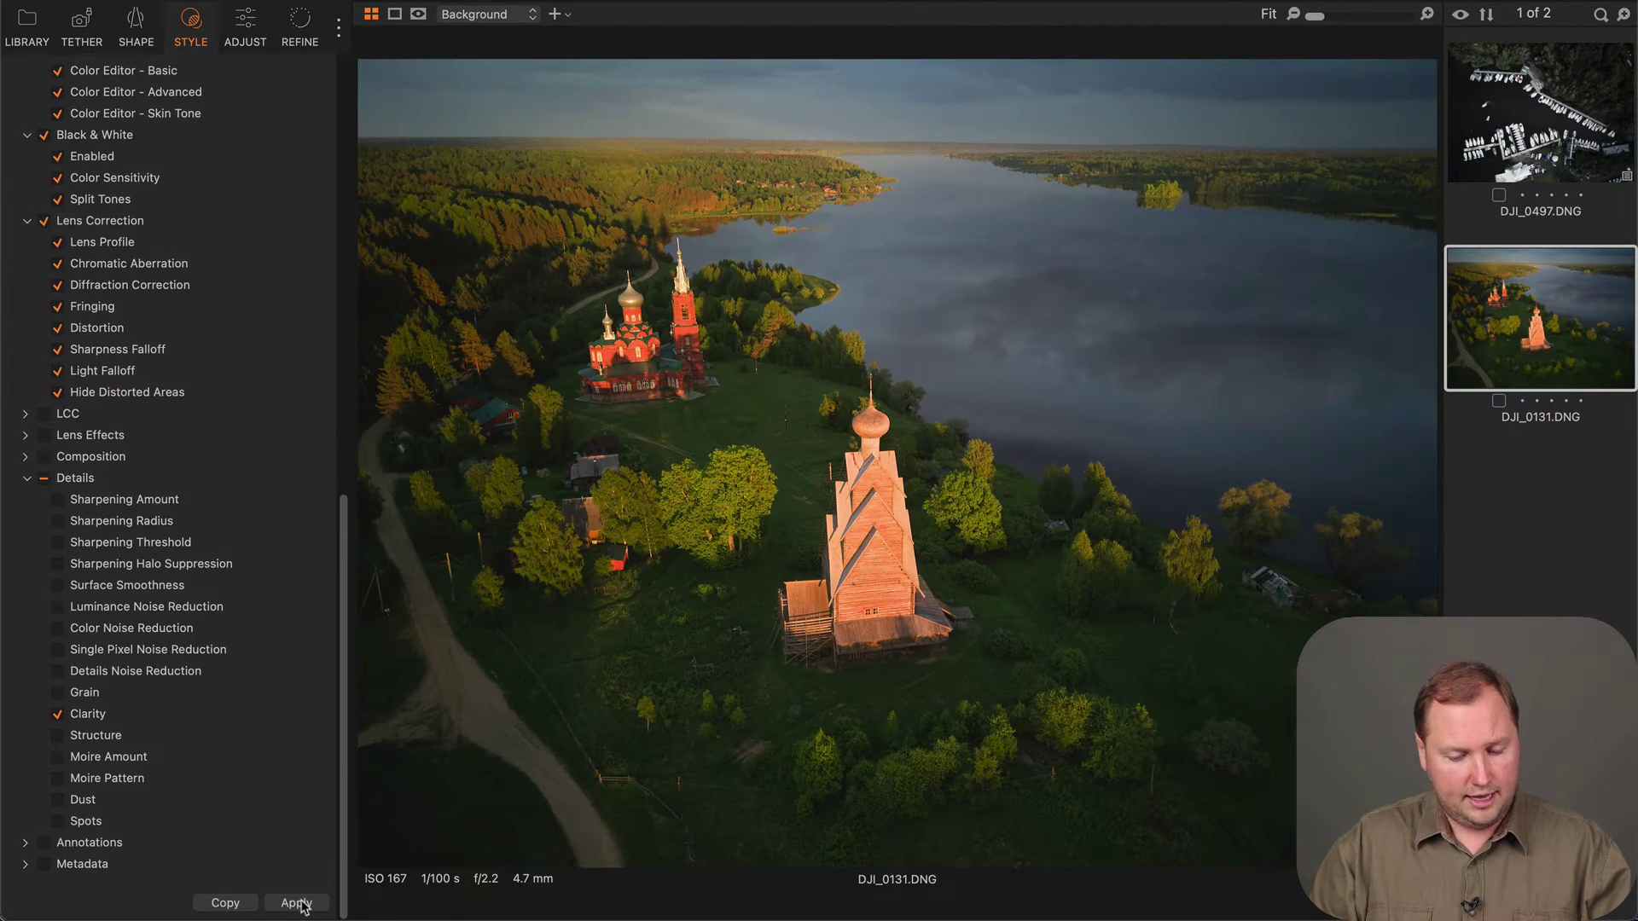
pyautogui.click(298, 902)
pyautogui.scroll(15, 231, 724)
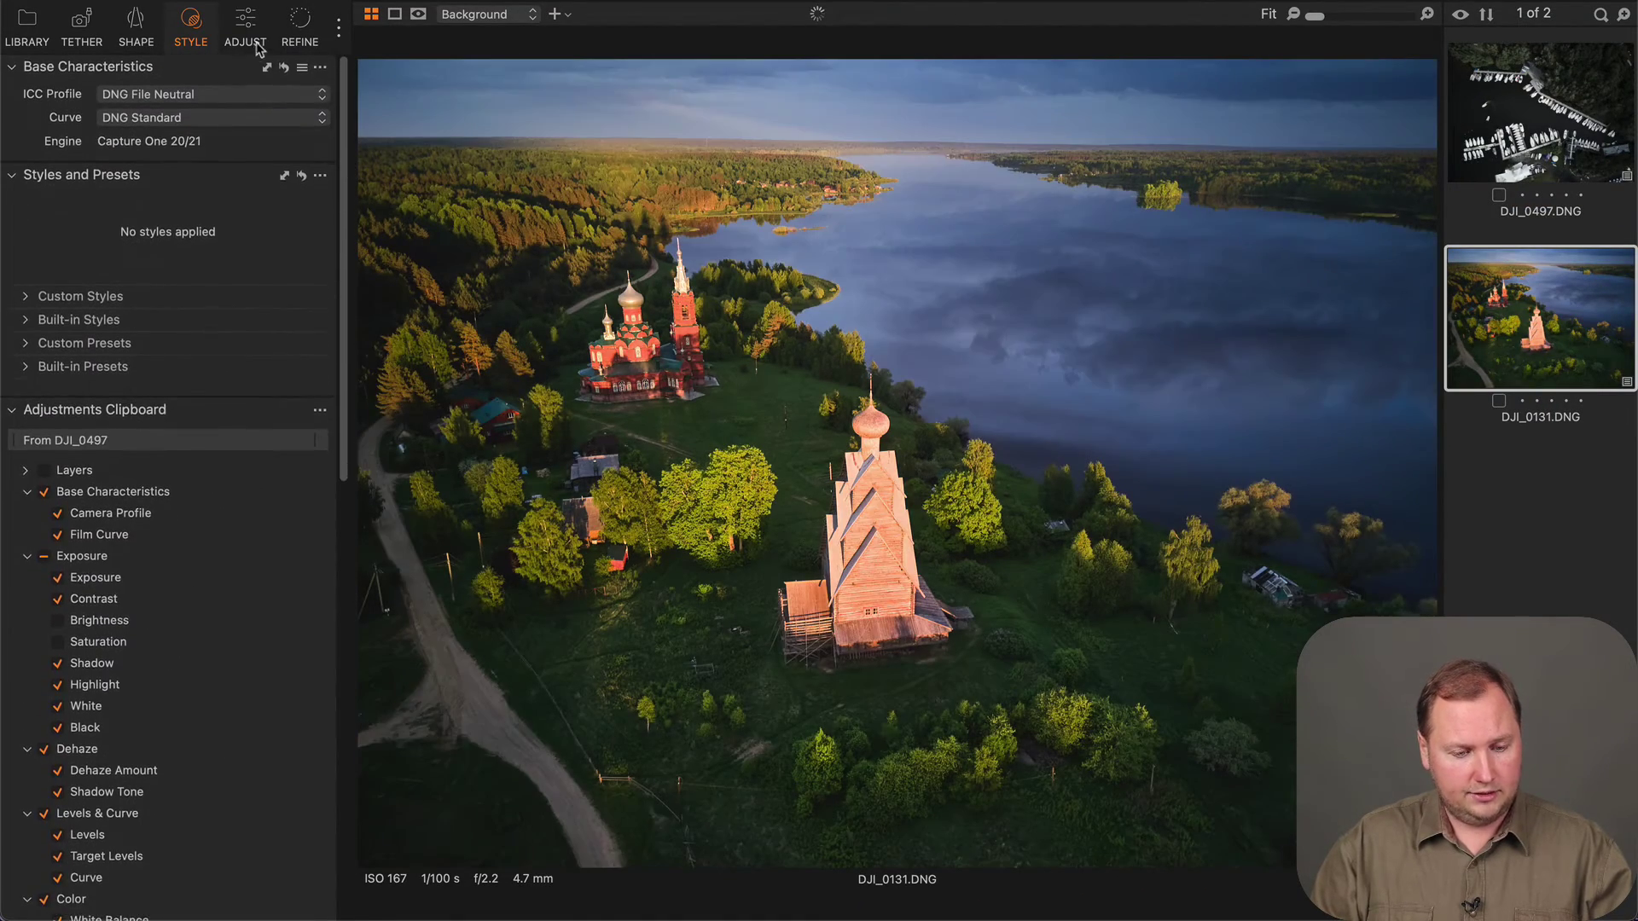
pyautogui.click(245, 25)
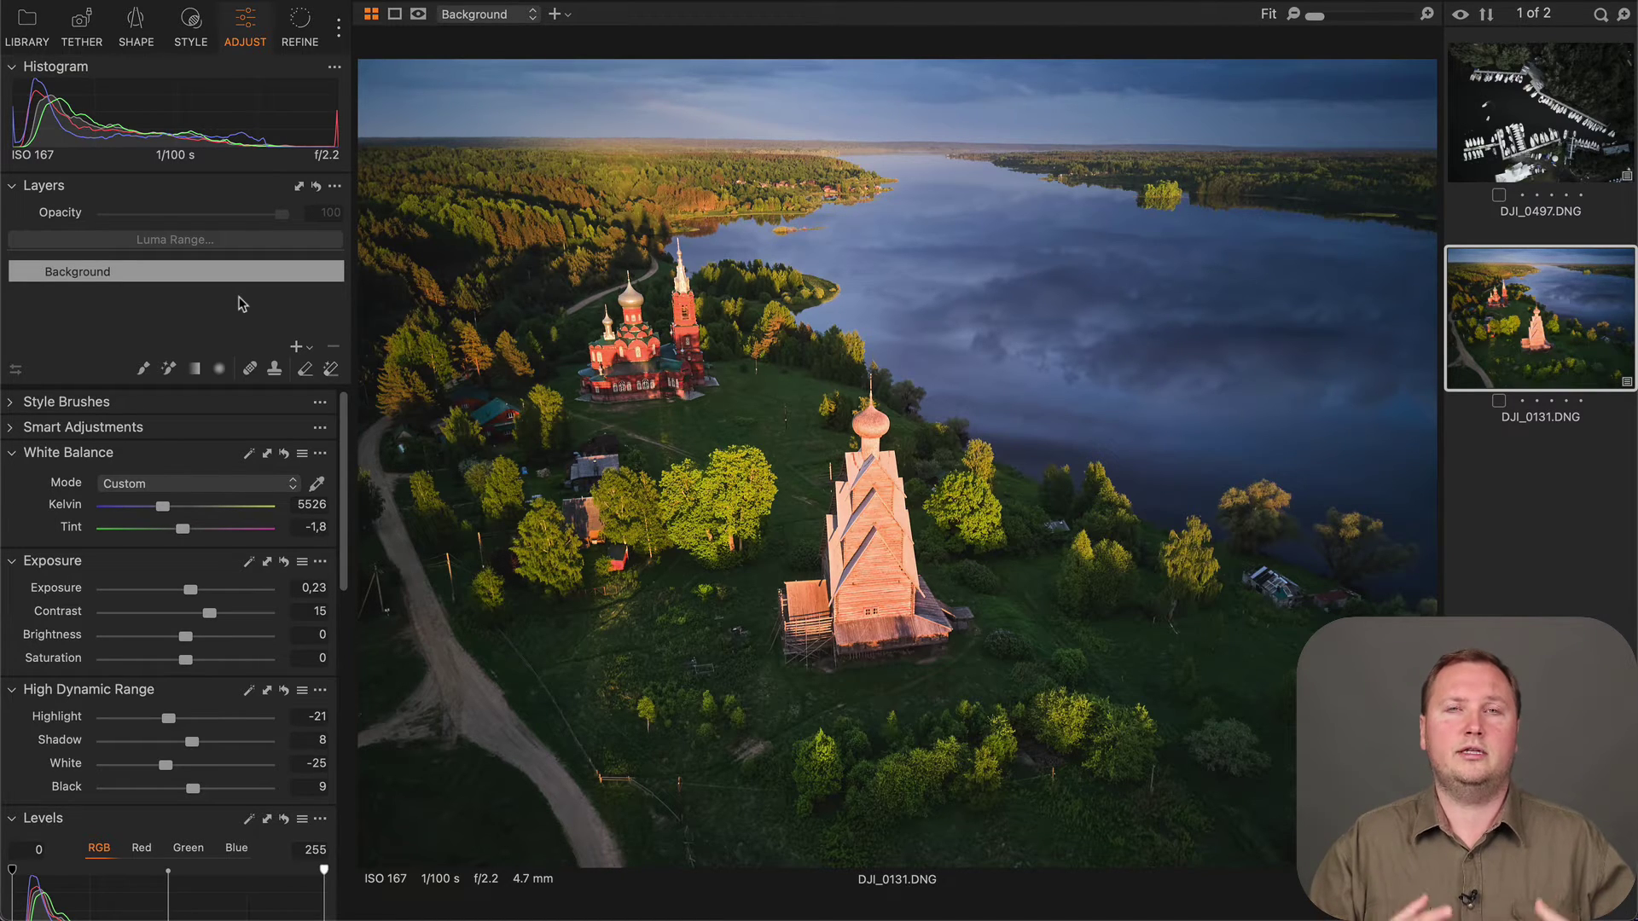
# Step: Return to DJI_0497 and bring up the Adjustments Clipboard options menu
pyautogui.click(1451, 113)
pyautogui.scroll(-10, 241, 638)
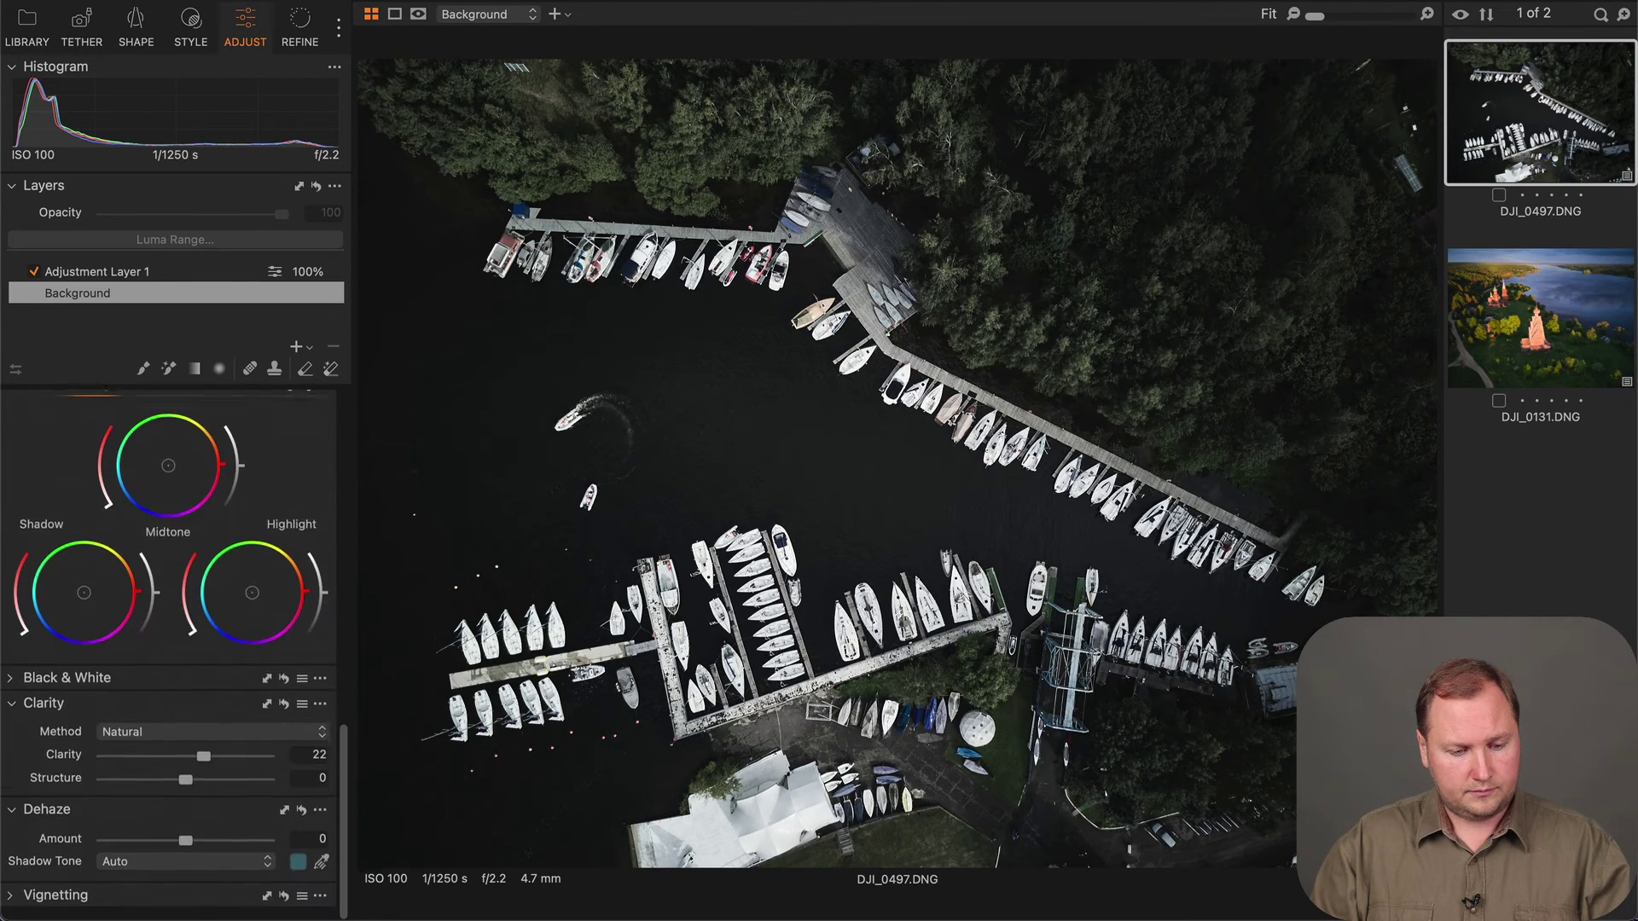
pyautogui.click(191, 26)
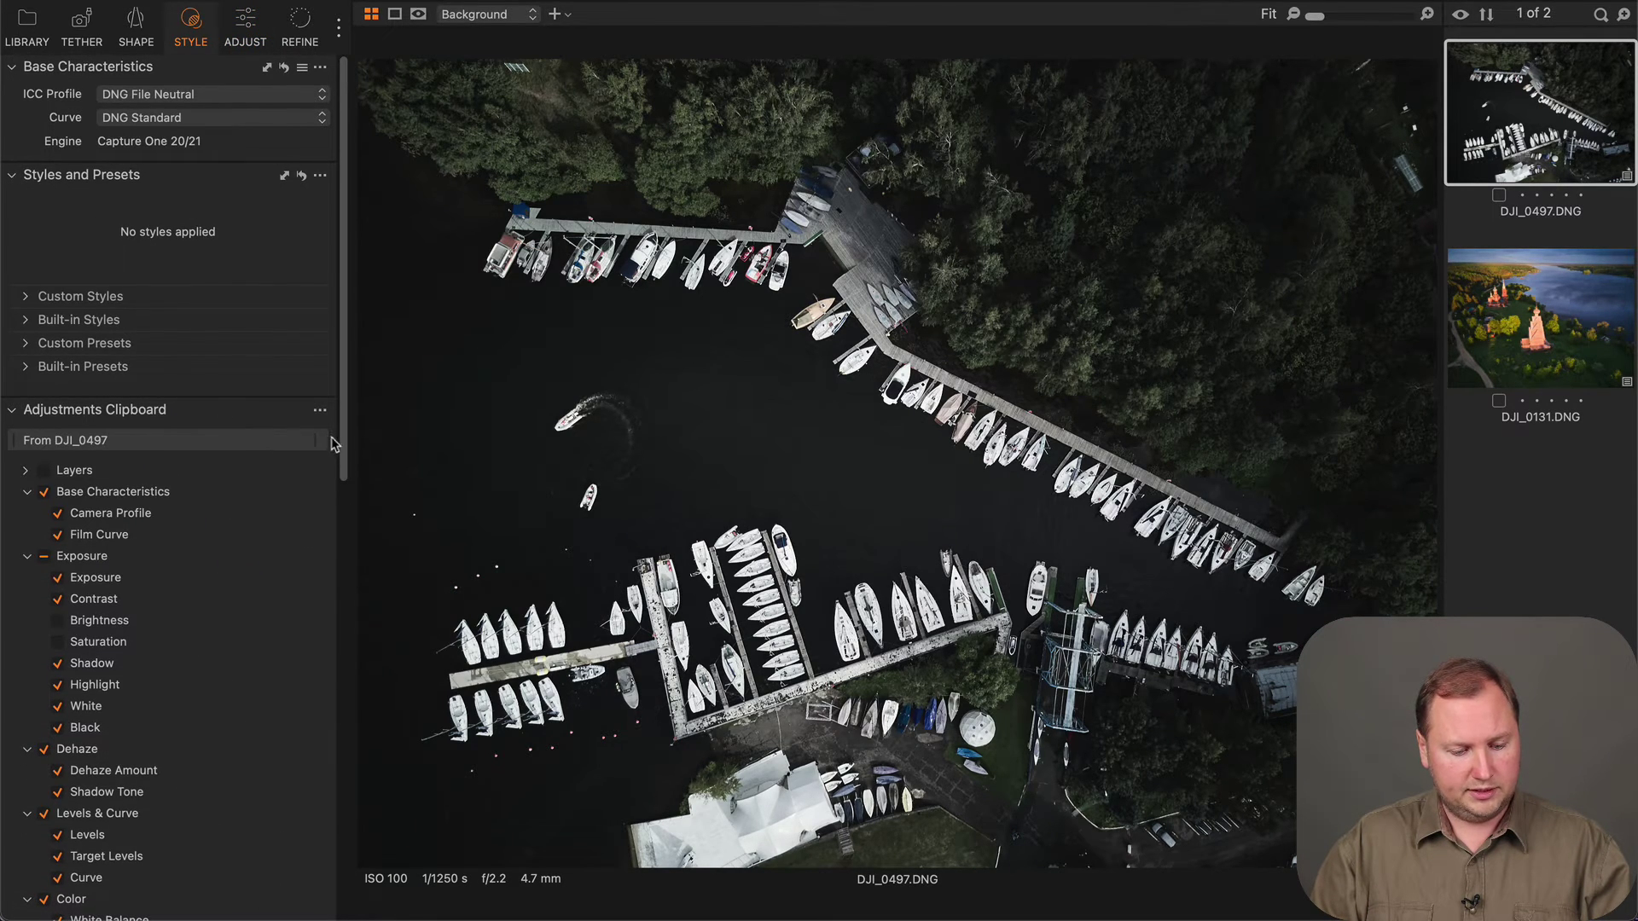
pyautogui.click(320, 413)
pyautogui.moveTo(421, 439)
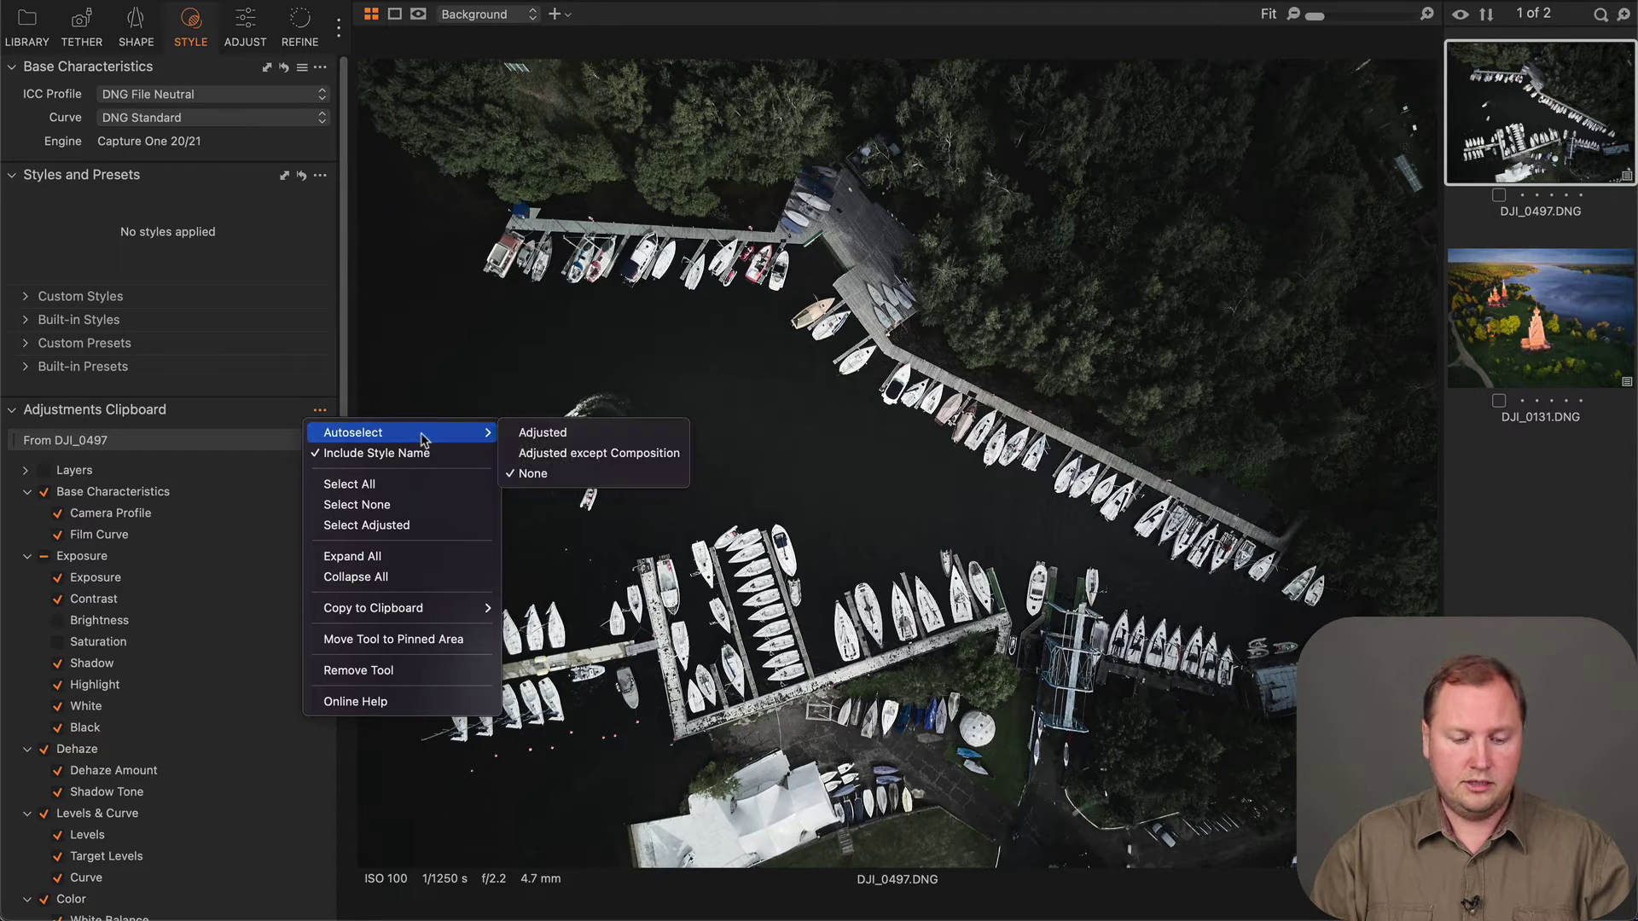
# Step: Dismiss the Adjustments Clipboard options menu
pyautogui.click(587, 474)
pyautogui.scroll(-2, 120, 463)
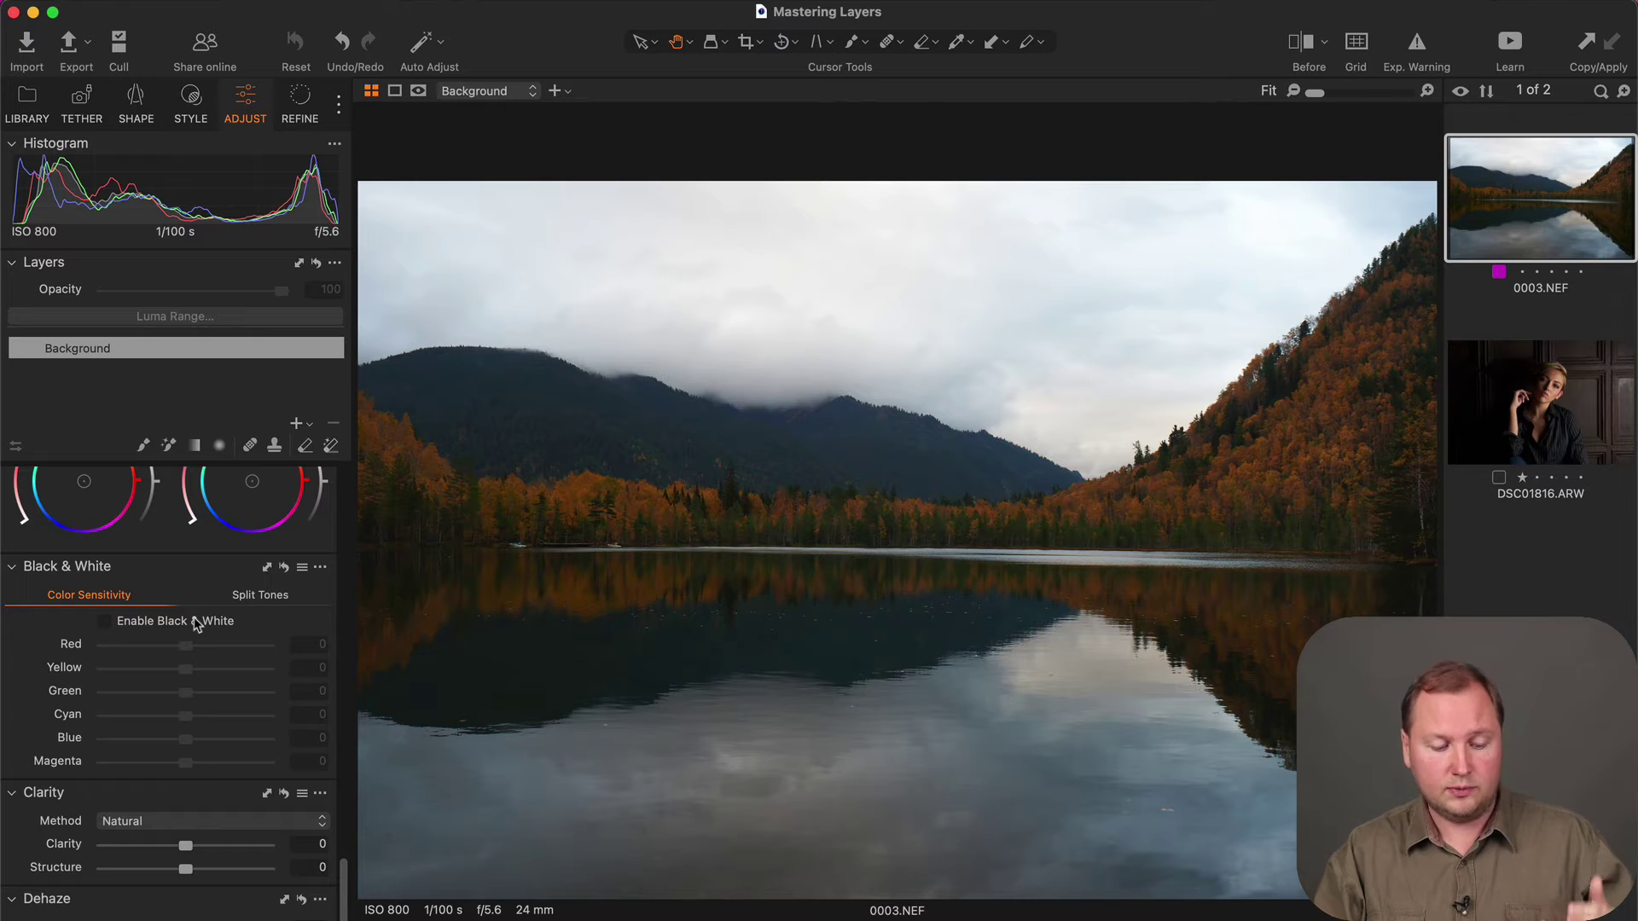
# Step: Enable Black & White on 0003.NEF, toggling it off and on to compare
pyautogui.click(197, 623)
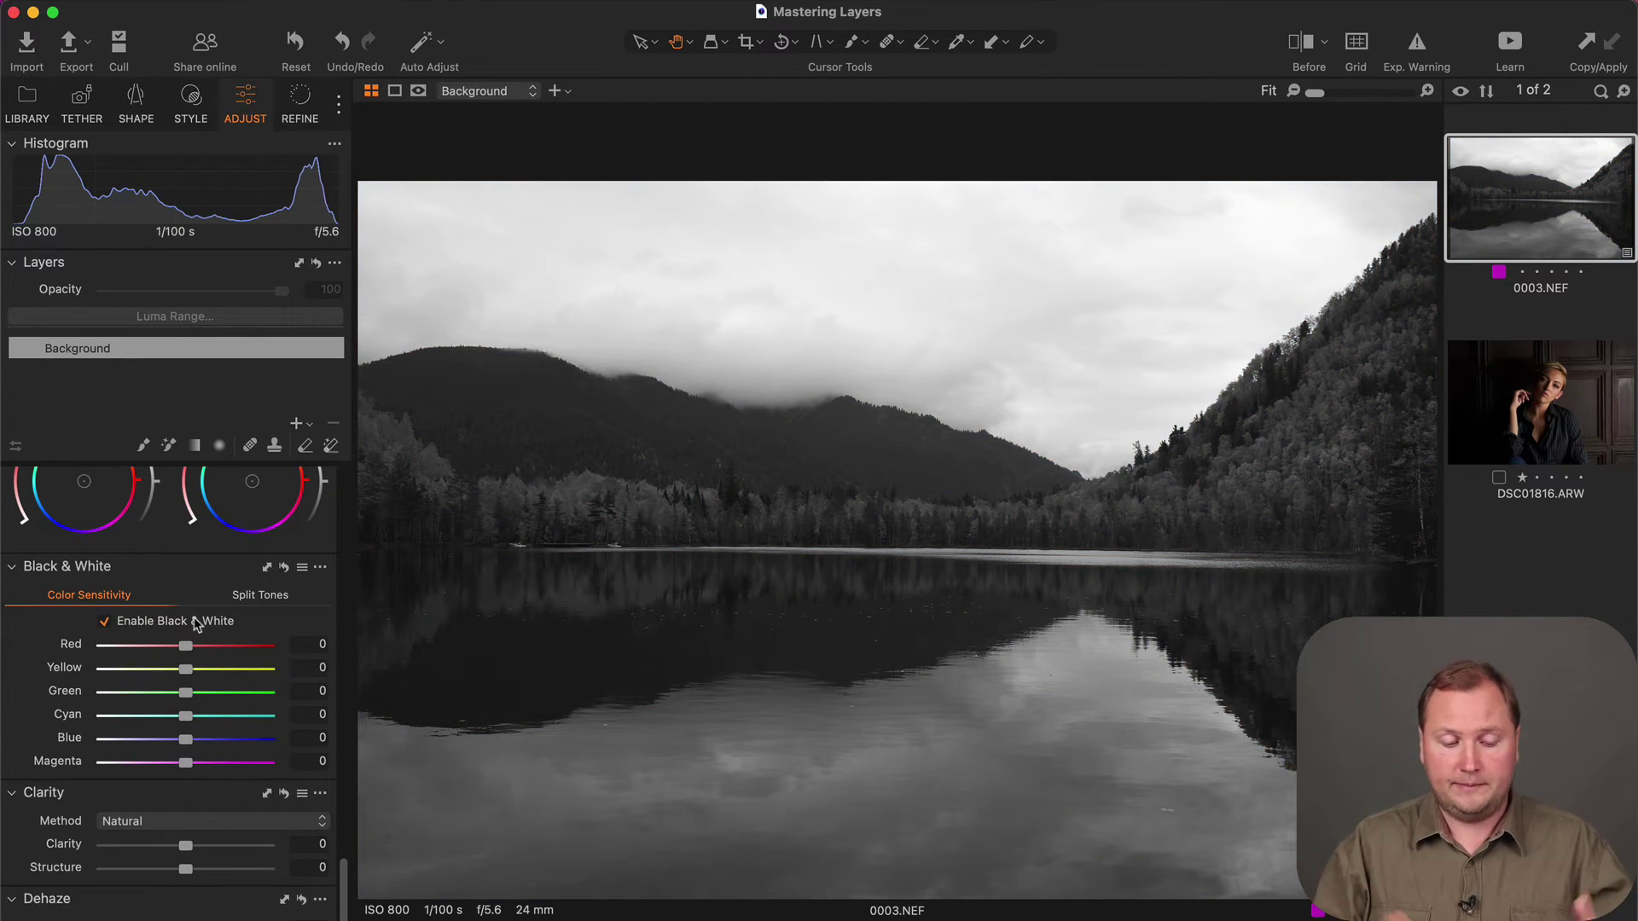
pyautogui.scroll(10, 196, 622)
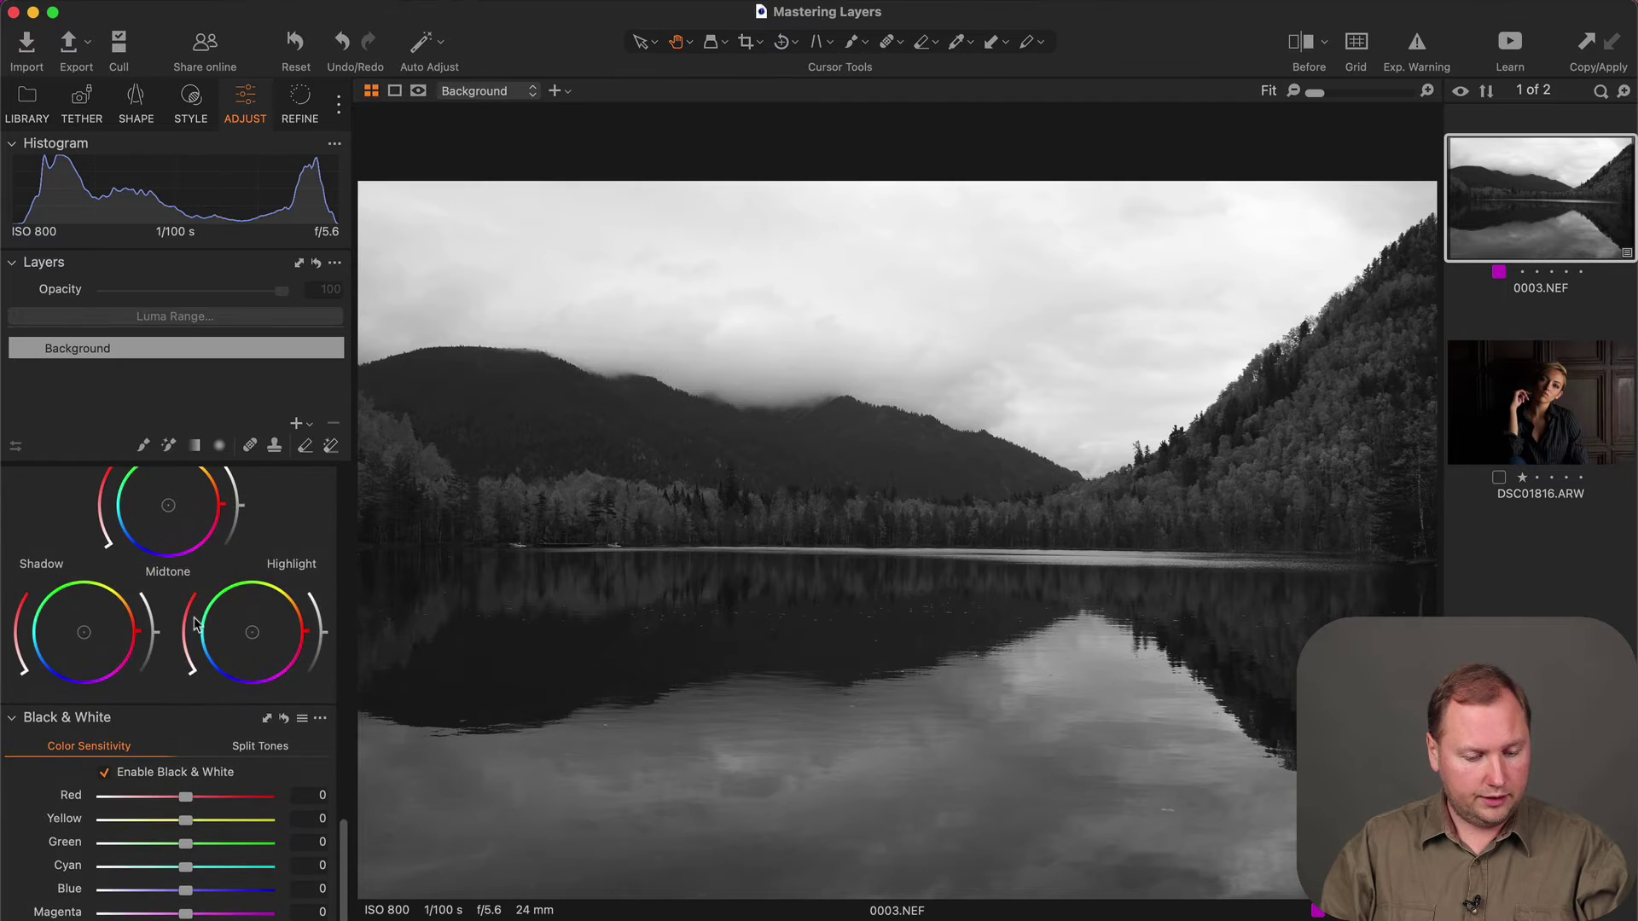
pyautogui.scroll(3, 194, 624)
pyautogui.scroll(-6, 195, 624)
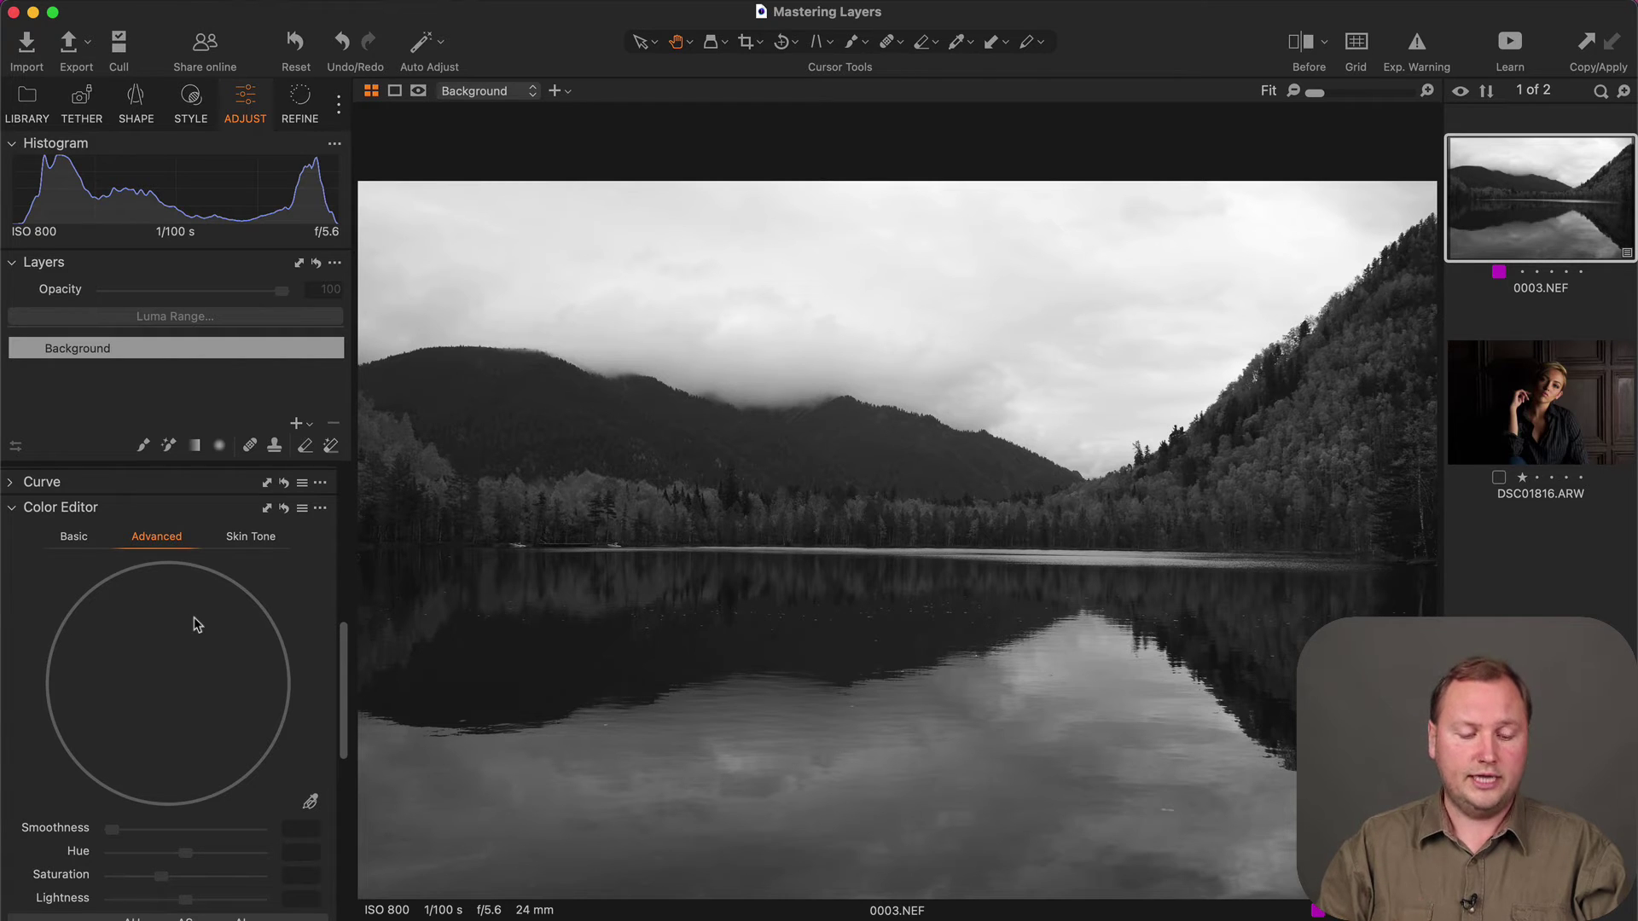
pyautogui.scroll(-8, 194, 624)
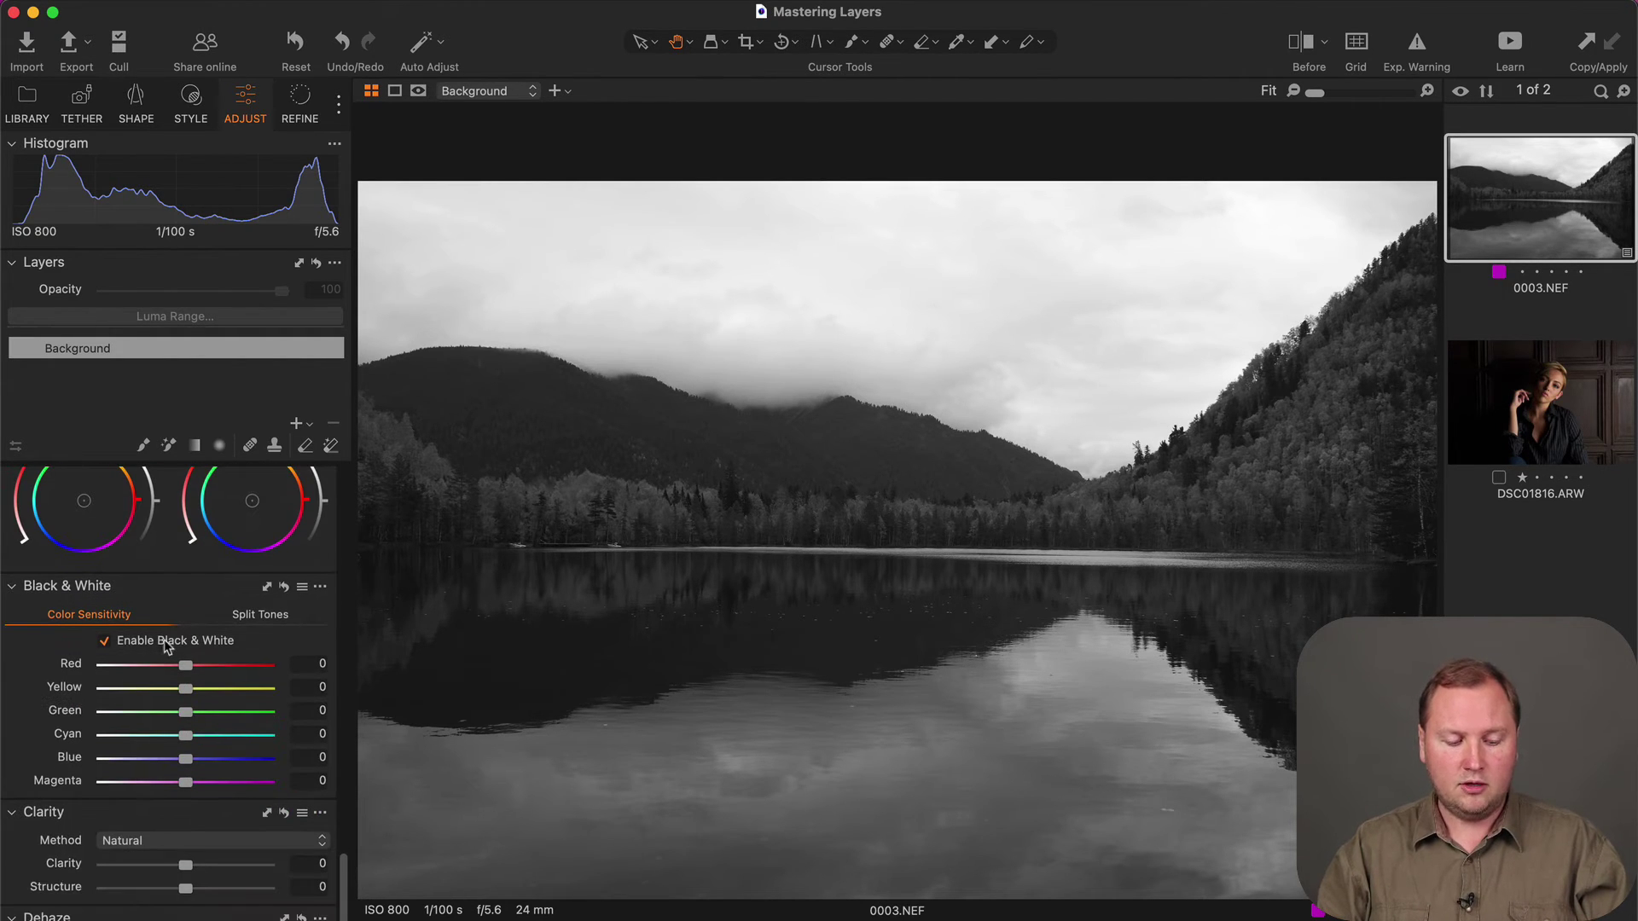
pyautogui.click(164, 644)
pyautogui.click(105, 641)
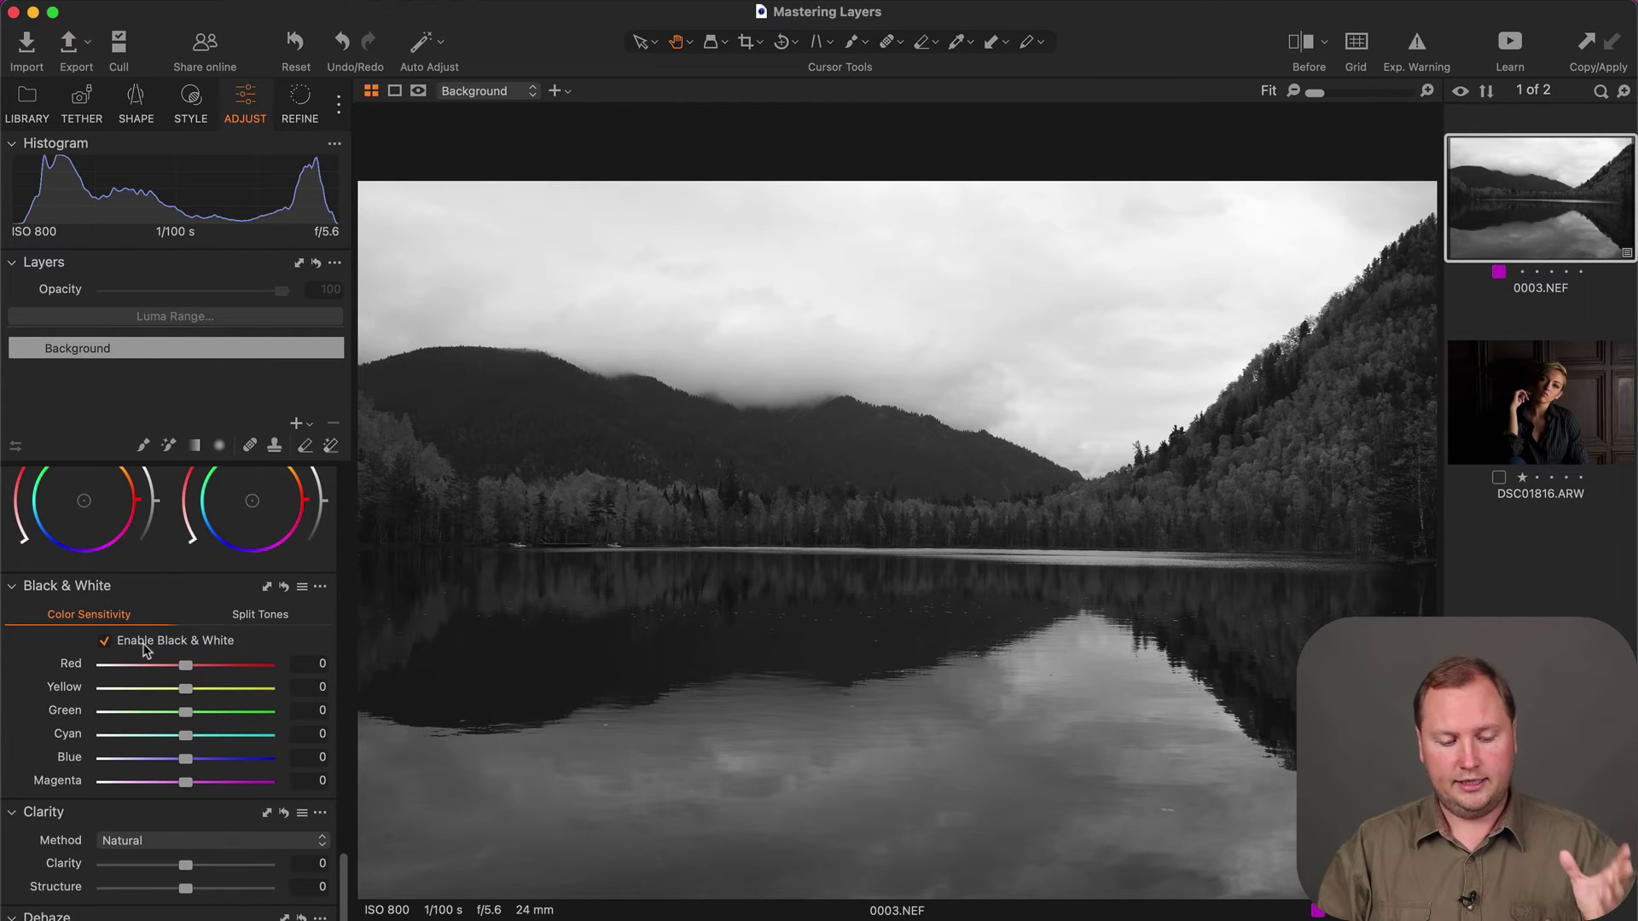
pyautogui.click(150, 650)
pyautogui.click(147, 650)
# Step: Add a new empty adjustment layer, Adjustment Layer 1
pyautogui.scroll(10, 142, 663)
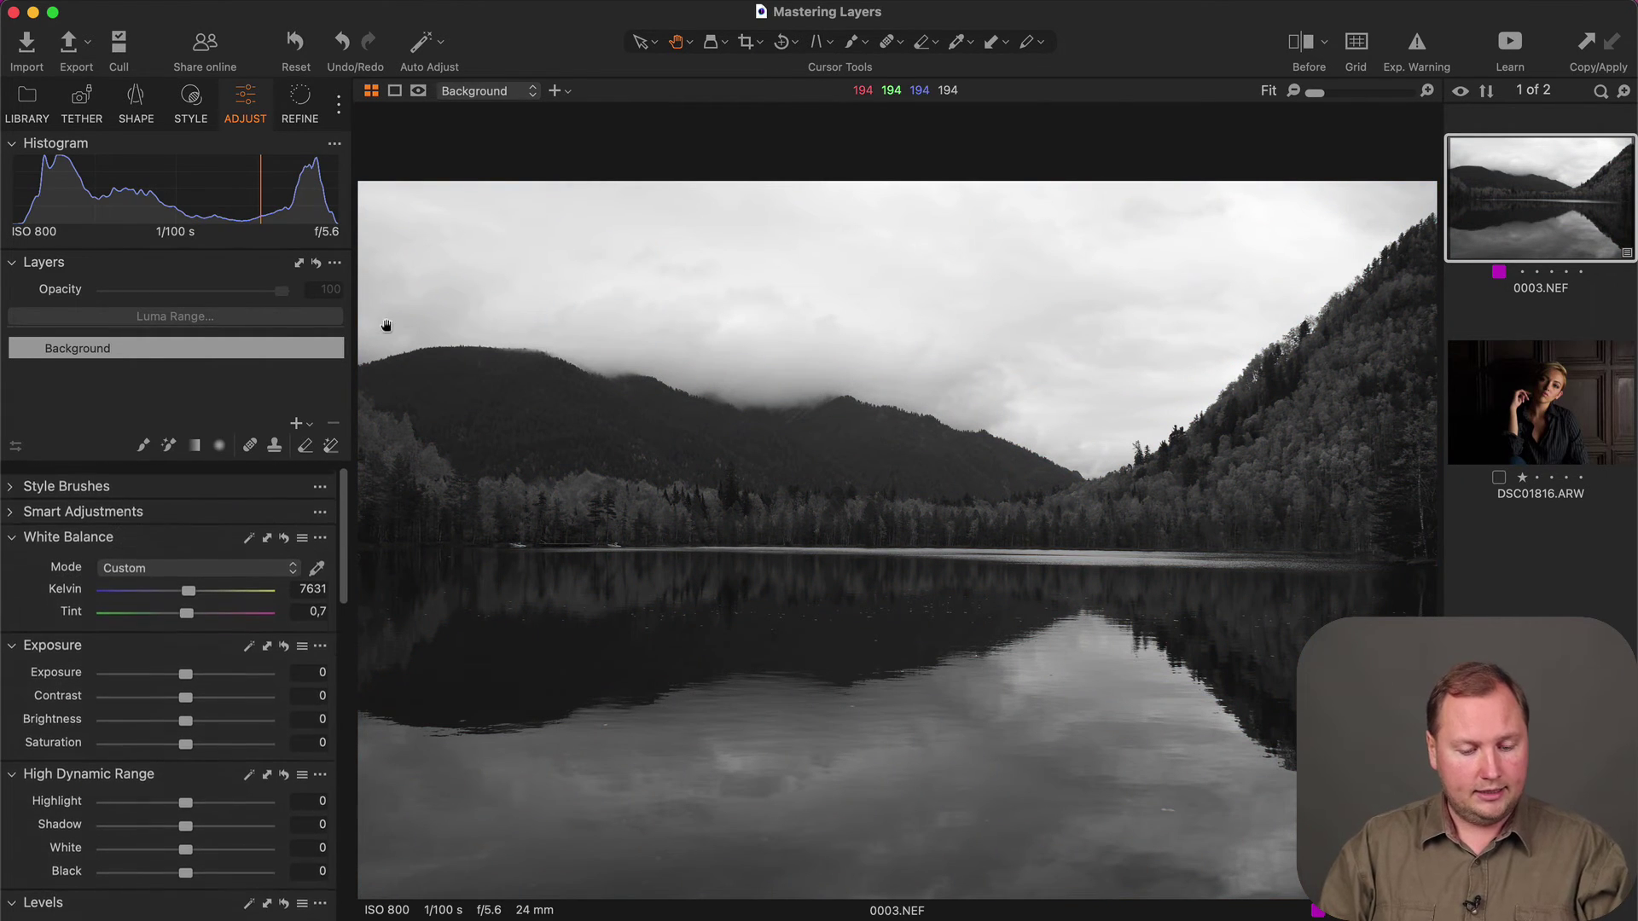
pyautogui.click(305, 425)
pyautogui.click(324, 436)
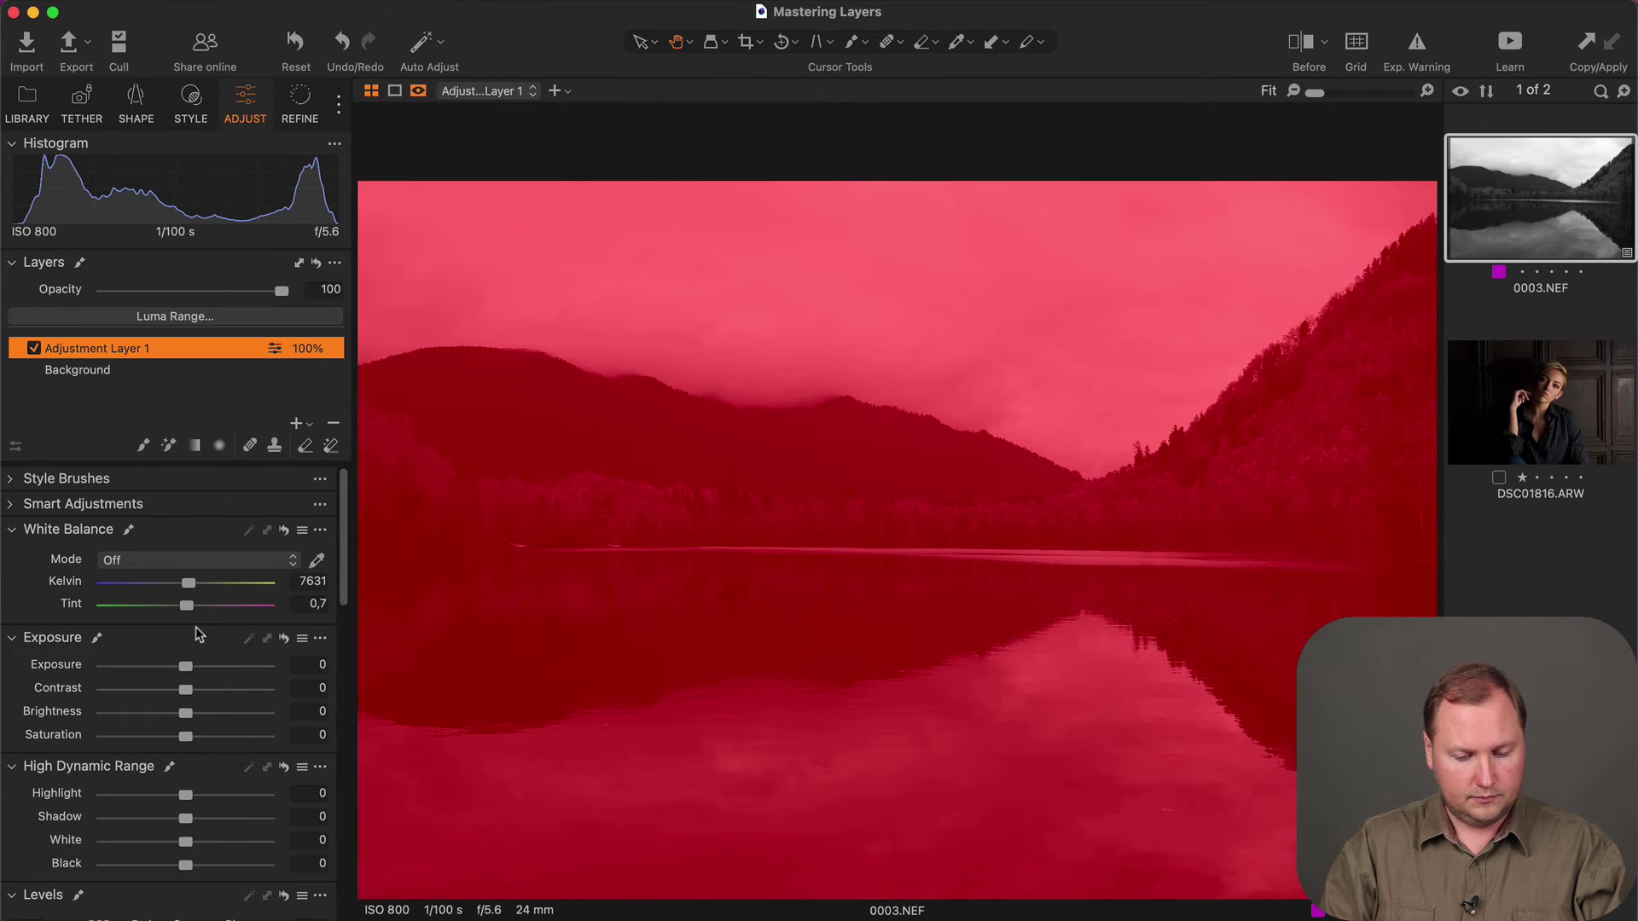
# Step: Sample the orange-yellow foliage in Color Editor Advanced and raise its Lightness to 41
pyautogui.scroll(-10, 196, 634)
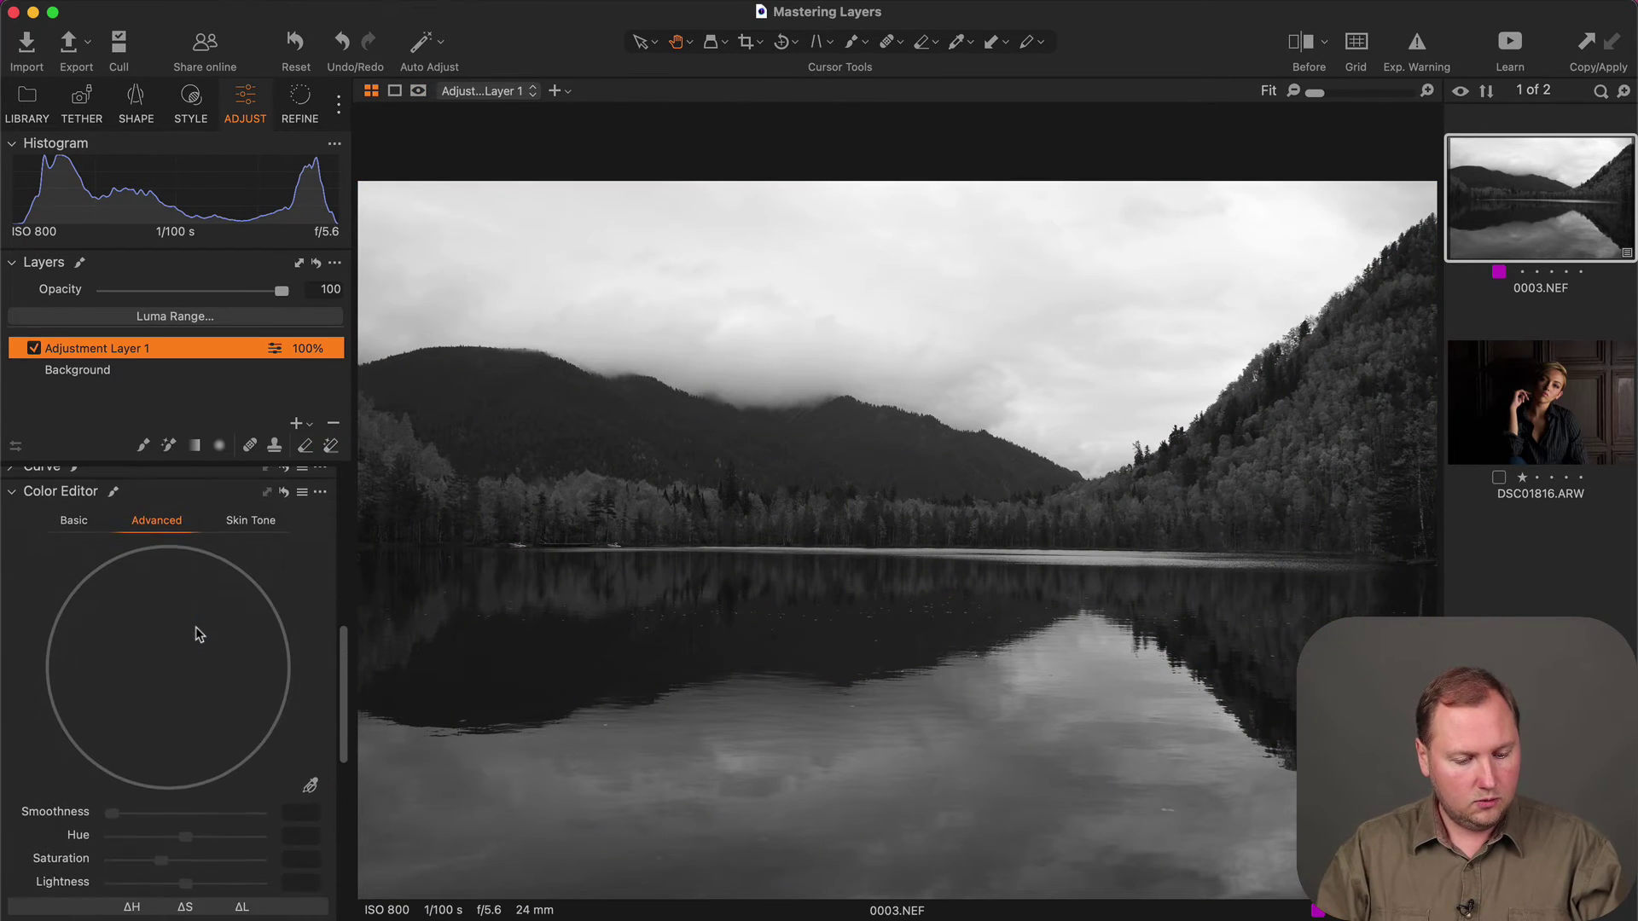
pyautogui.scroll(1, 199, 634)
pyautogui.click(309, 817)
pyautogui.click(1253, 467)
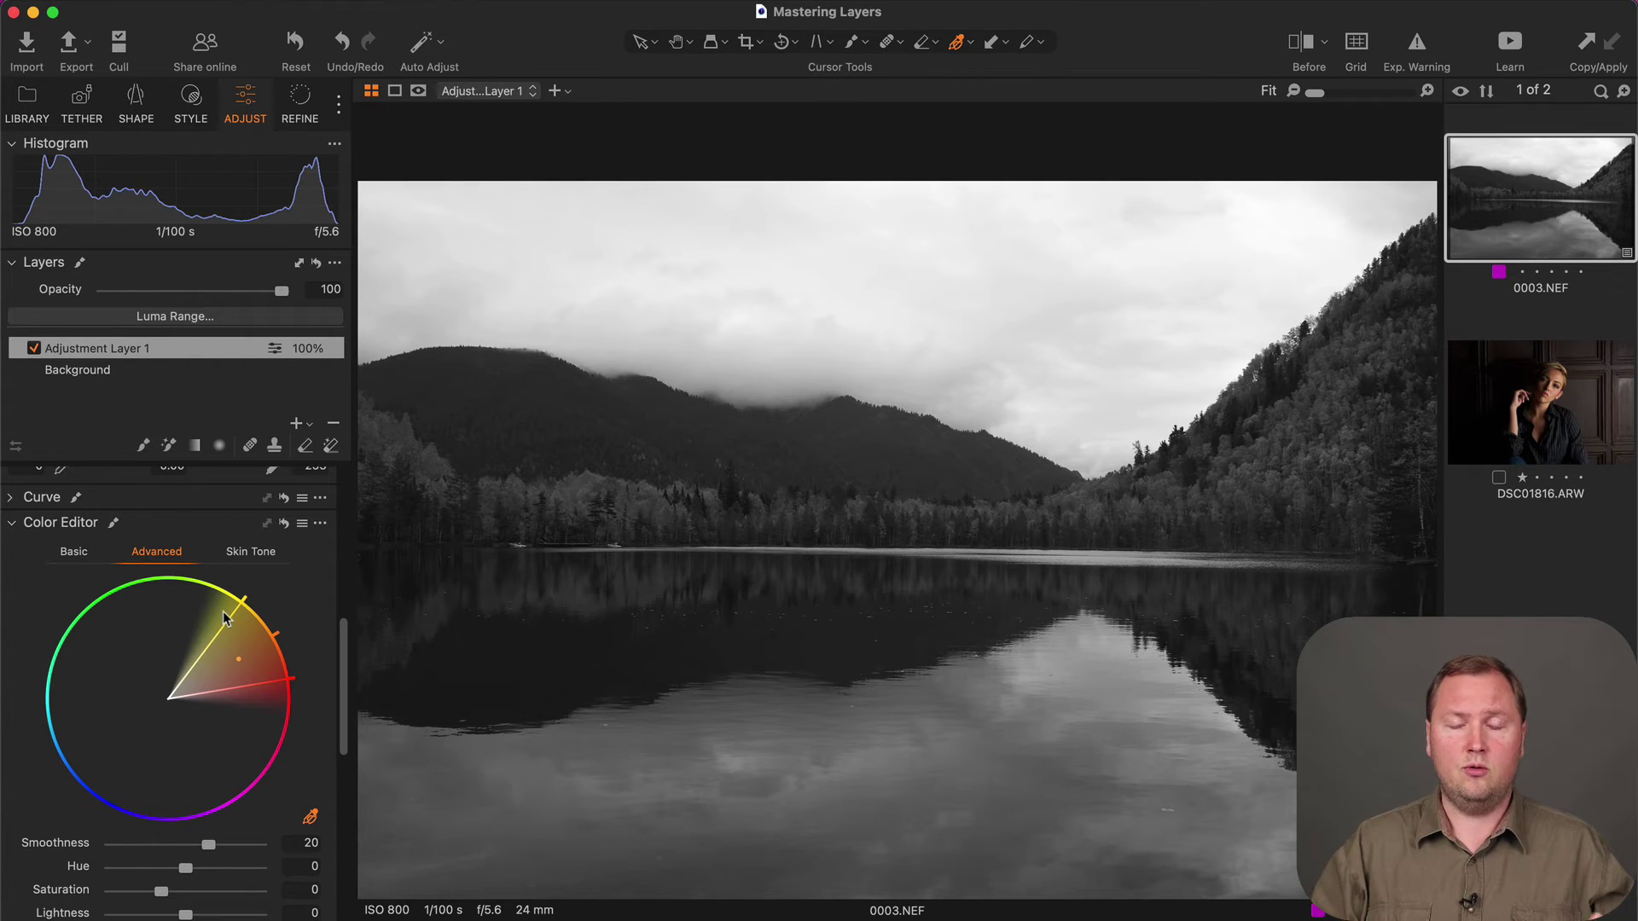
pyautogui.scroll(-5, 220, 674)
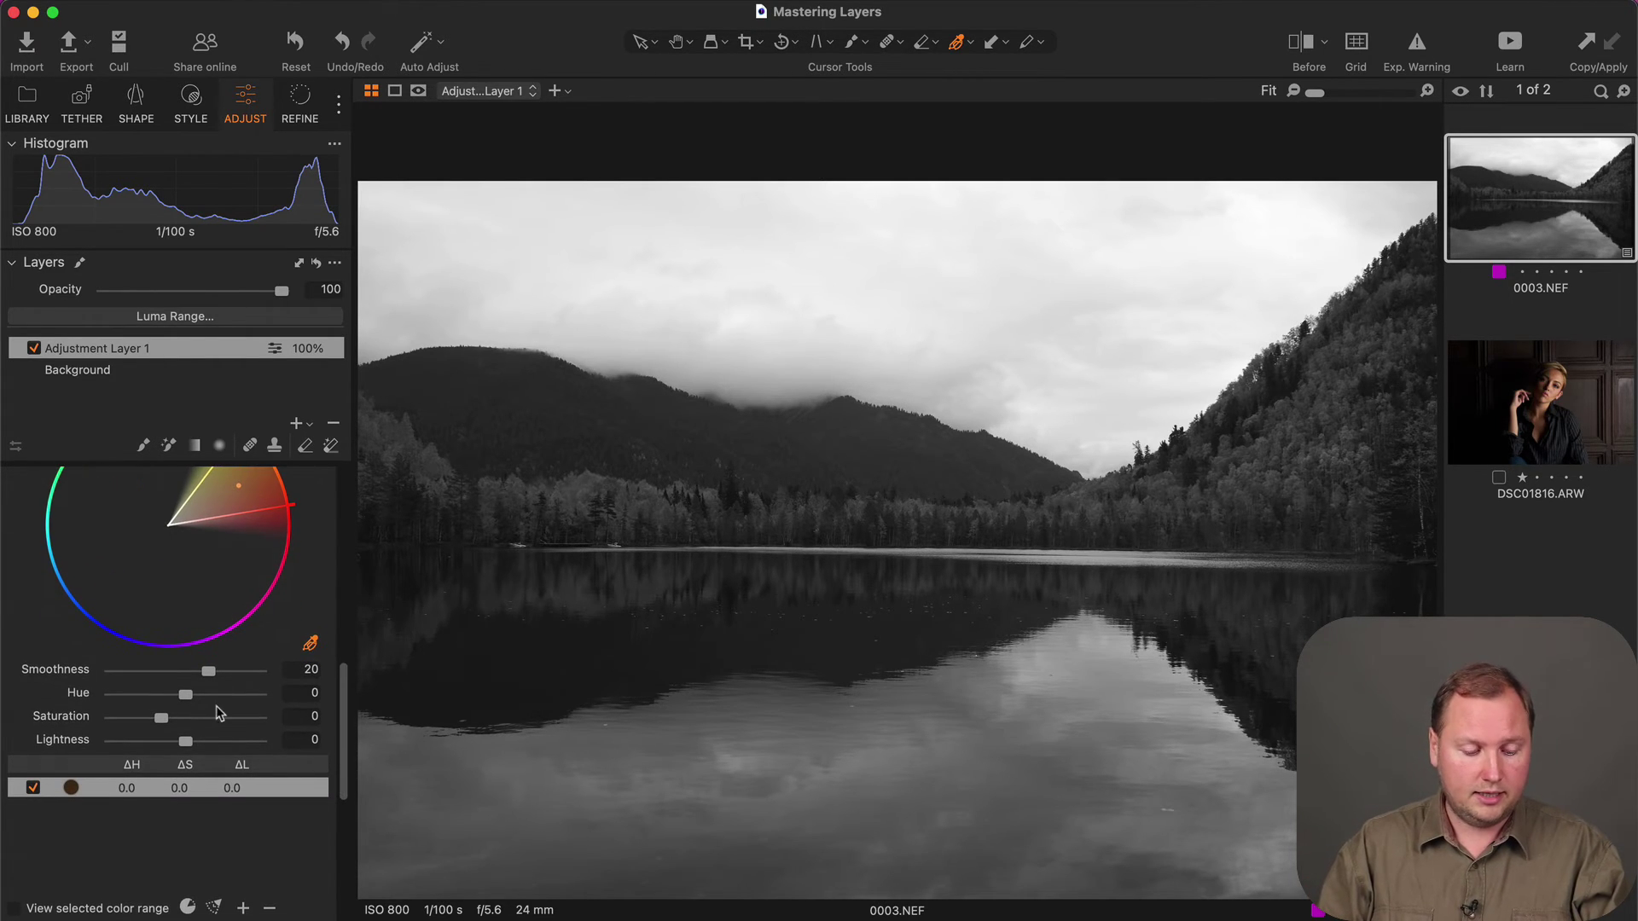
pyautogui.scroll(3, 189, 740)
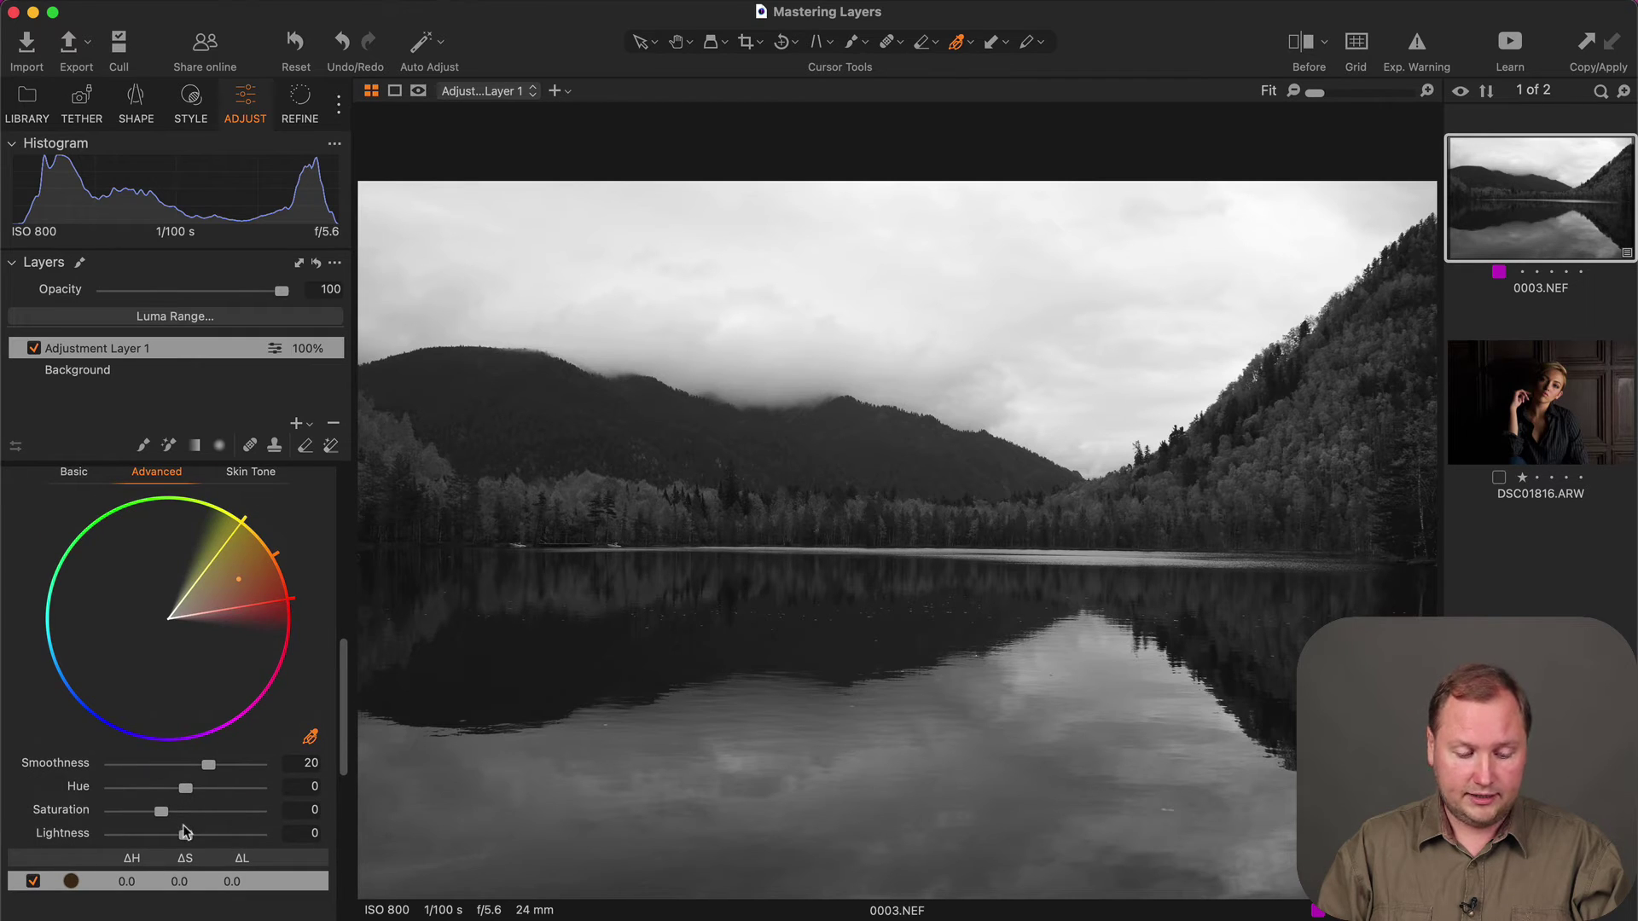
pyautogui.scroll(1, 186, 836)
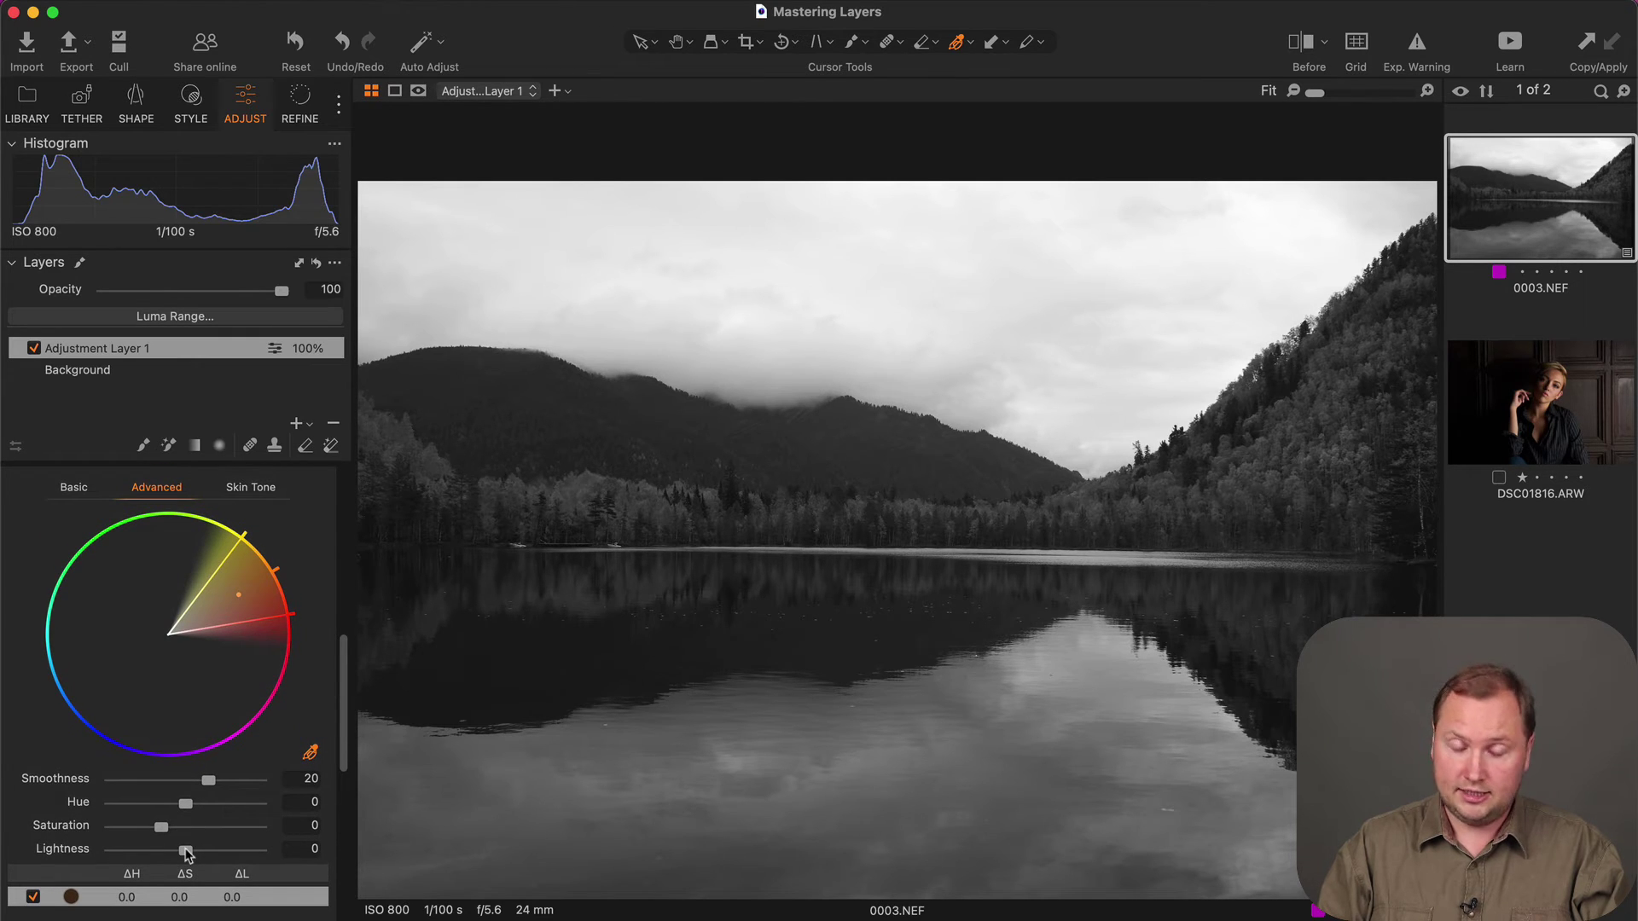
pyautogui.moveTo(186, 851); pyautogui.dragTo(216, 856)
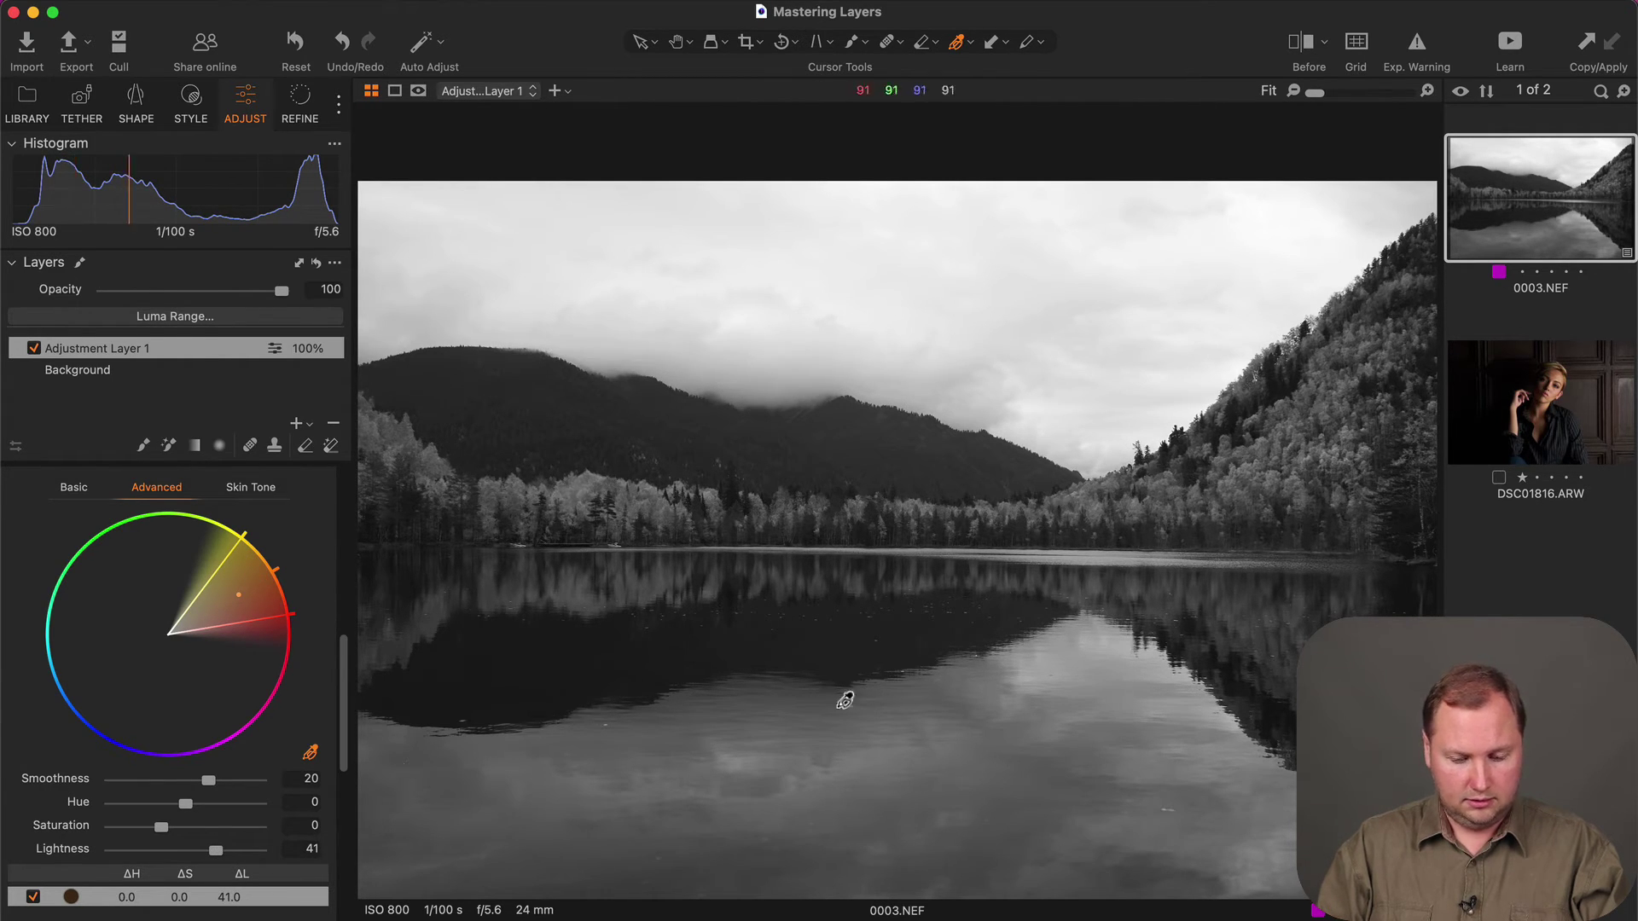
# Step: Sample the lake's blue, widen the range across blues, and darken it
pyautogui.click(863, 696)
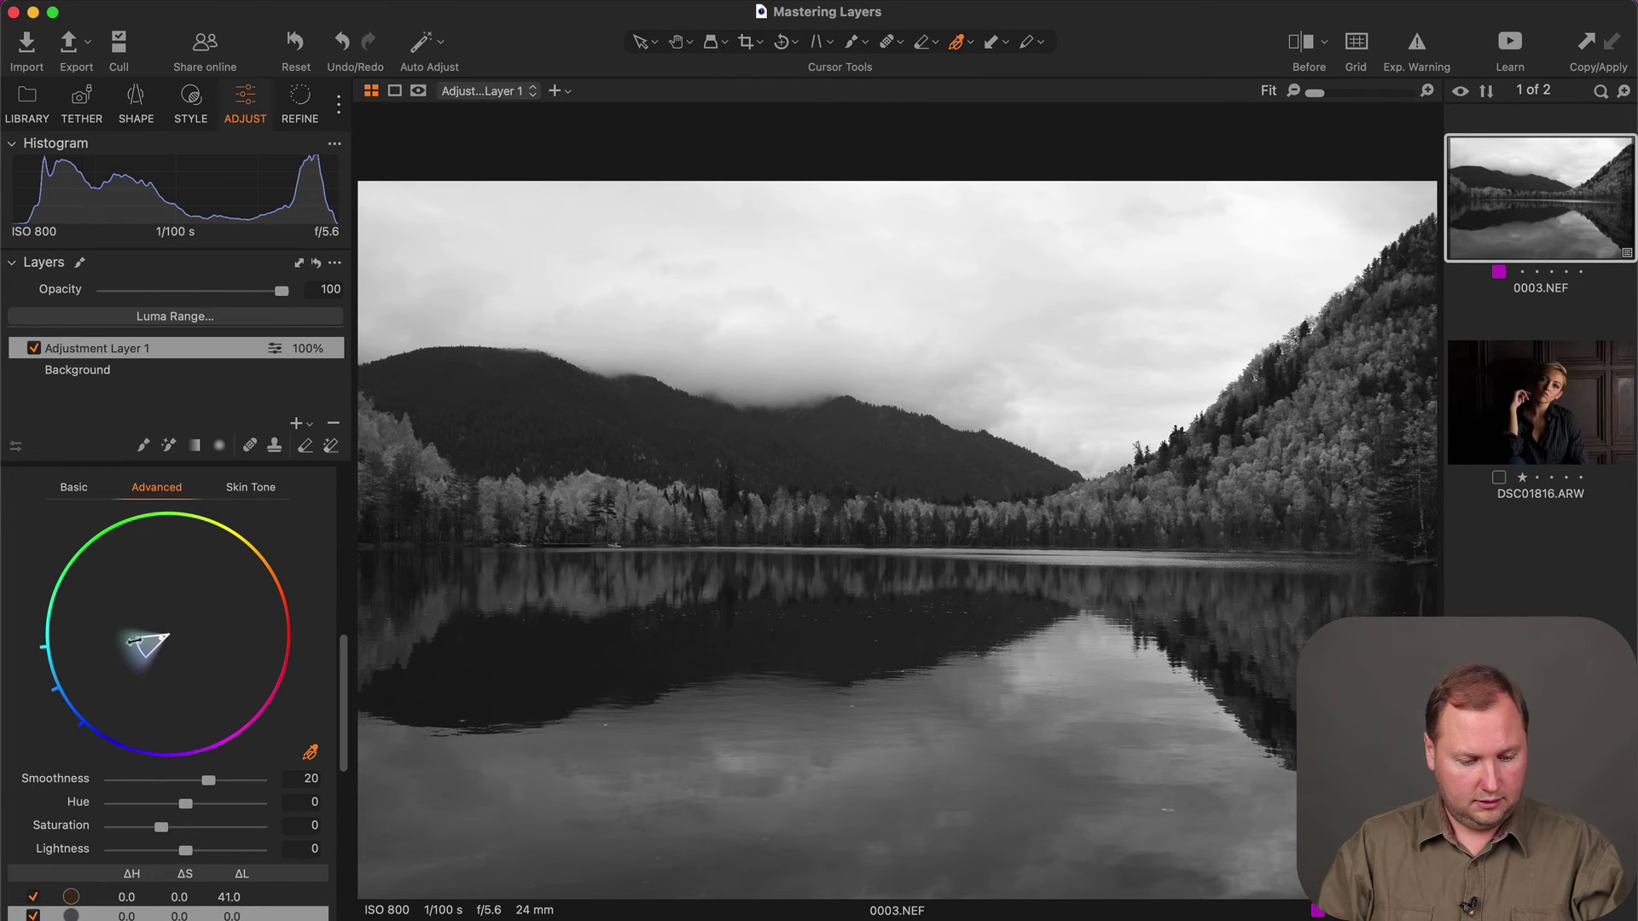
pyautogui.moveTo(114, 652)
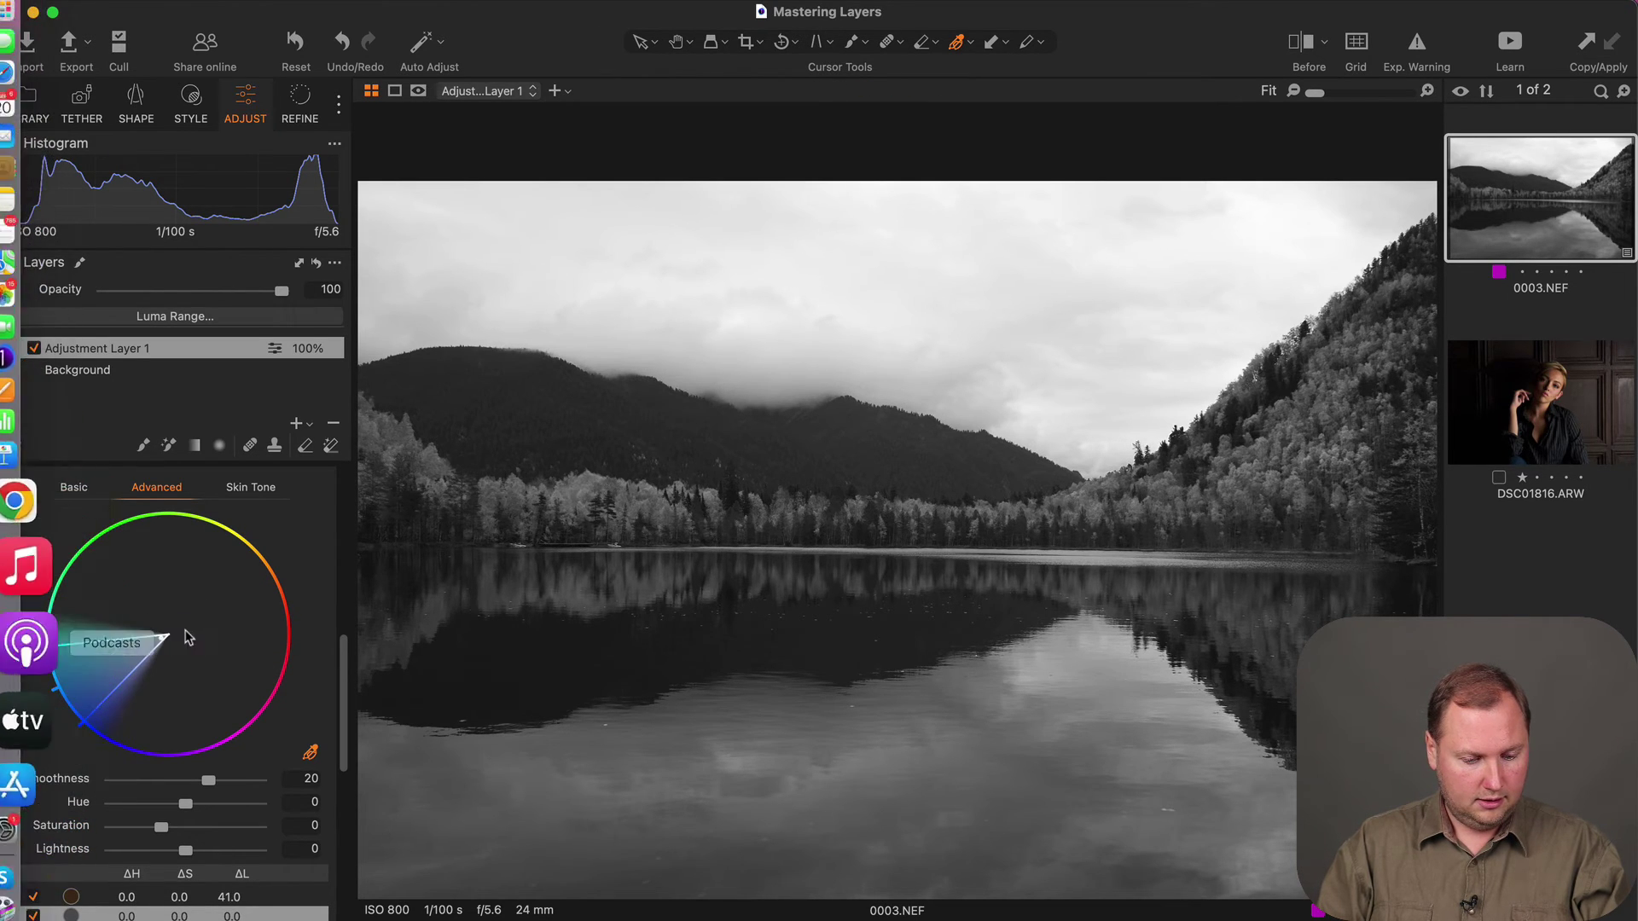
pyautogui.moveTo(183, 632); pyautogui.dragTo(48, 600)
pyautogui.moveTo(132, 729); pyautogui.dragTo(102, 736)
pyautogui.moveTo(186, 851)
pyautogui.mouseDown()
pyautogui.moveTo(205, 853)
pyautogui.moveTo(158, 853)
pyautogui.mouseUp()
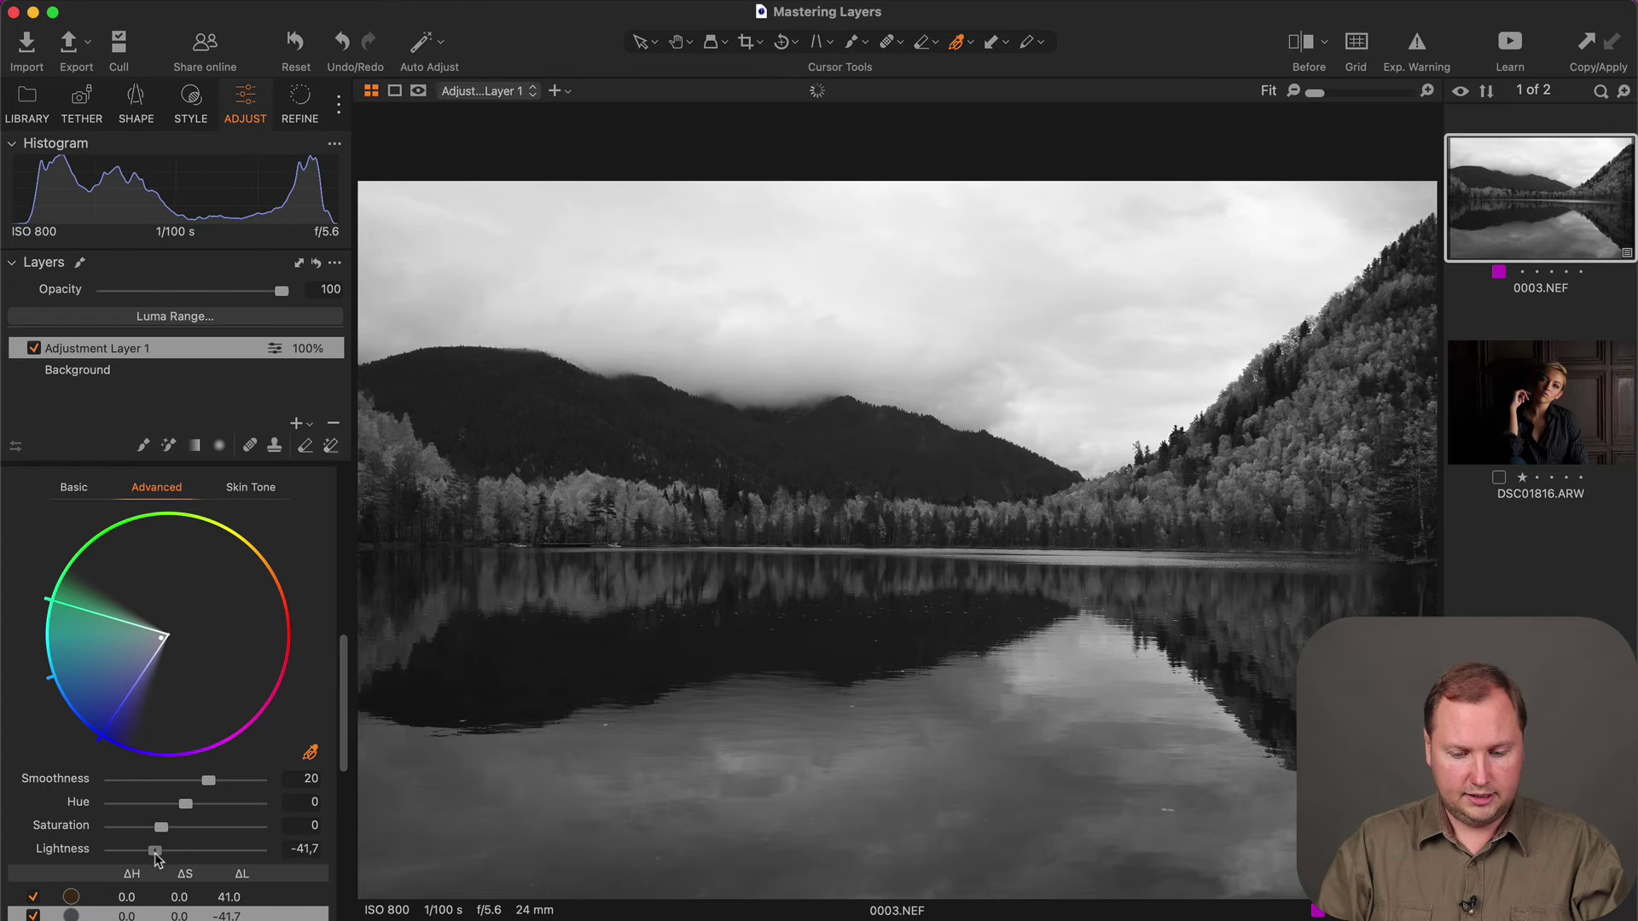
# Step: Sample a third colour, shift the range onto the greens, and adjust its lightness
pyautogui.click(844, 438)
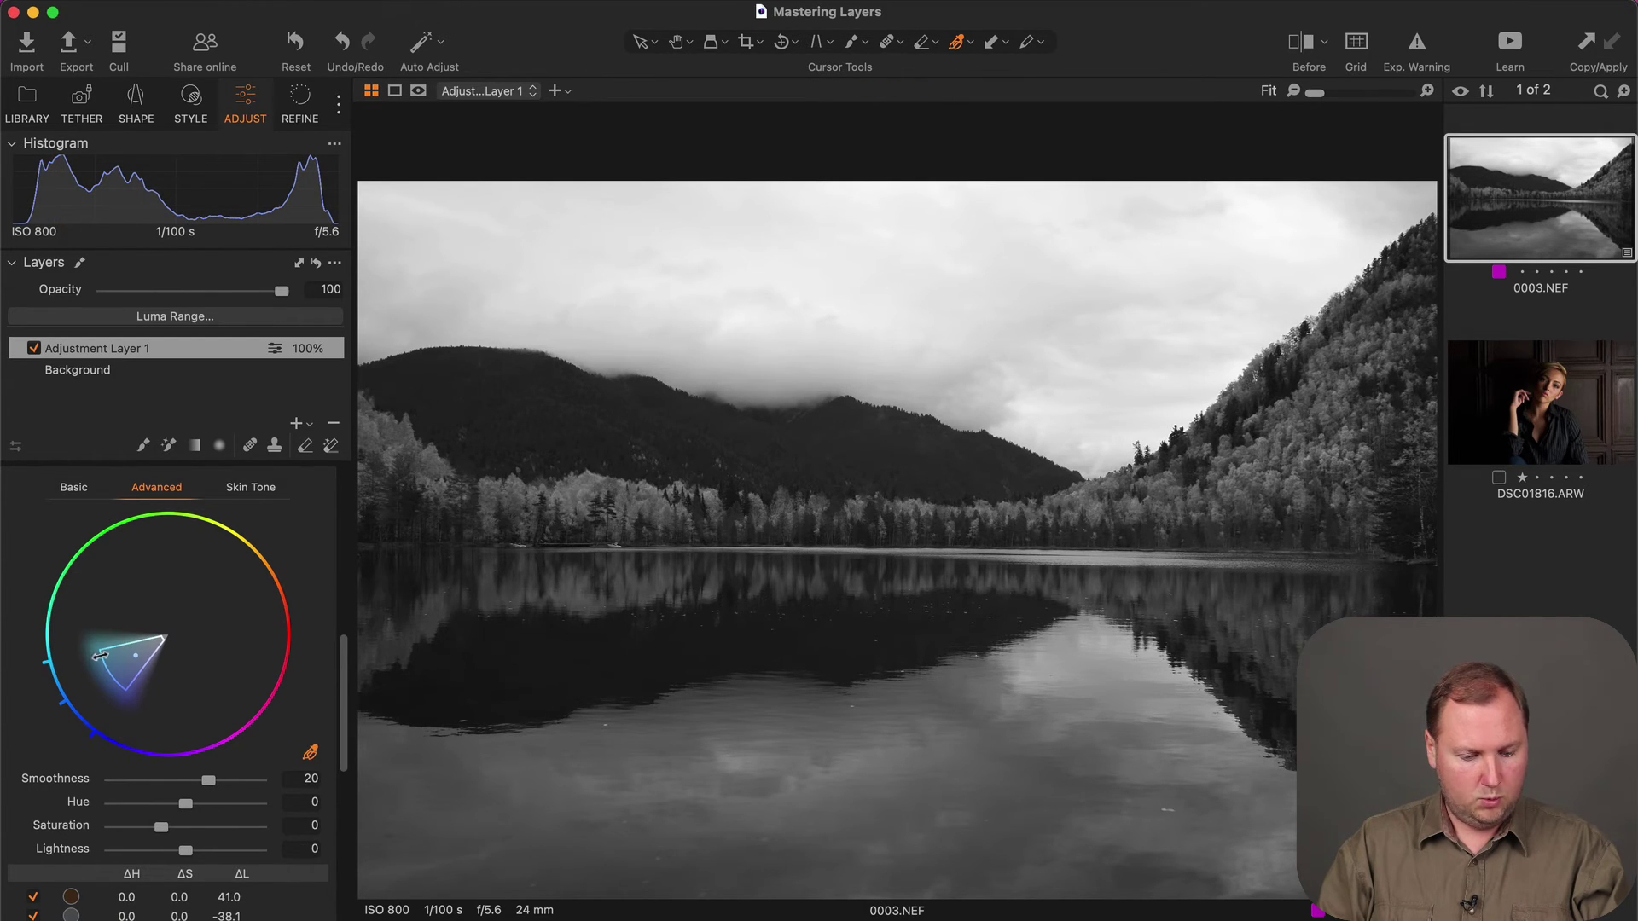
pyautogui.moveTo(61, 695); pyautogui.dragTo(20, 496)
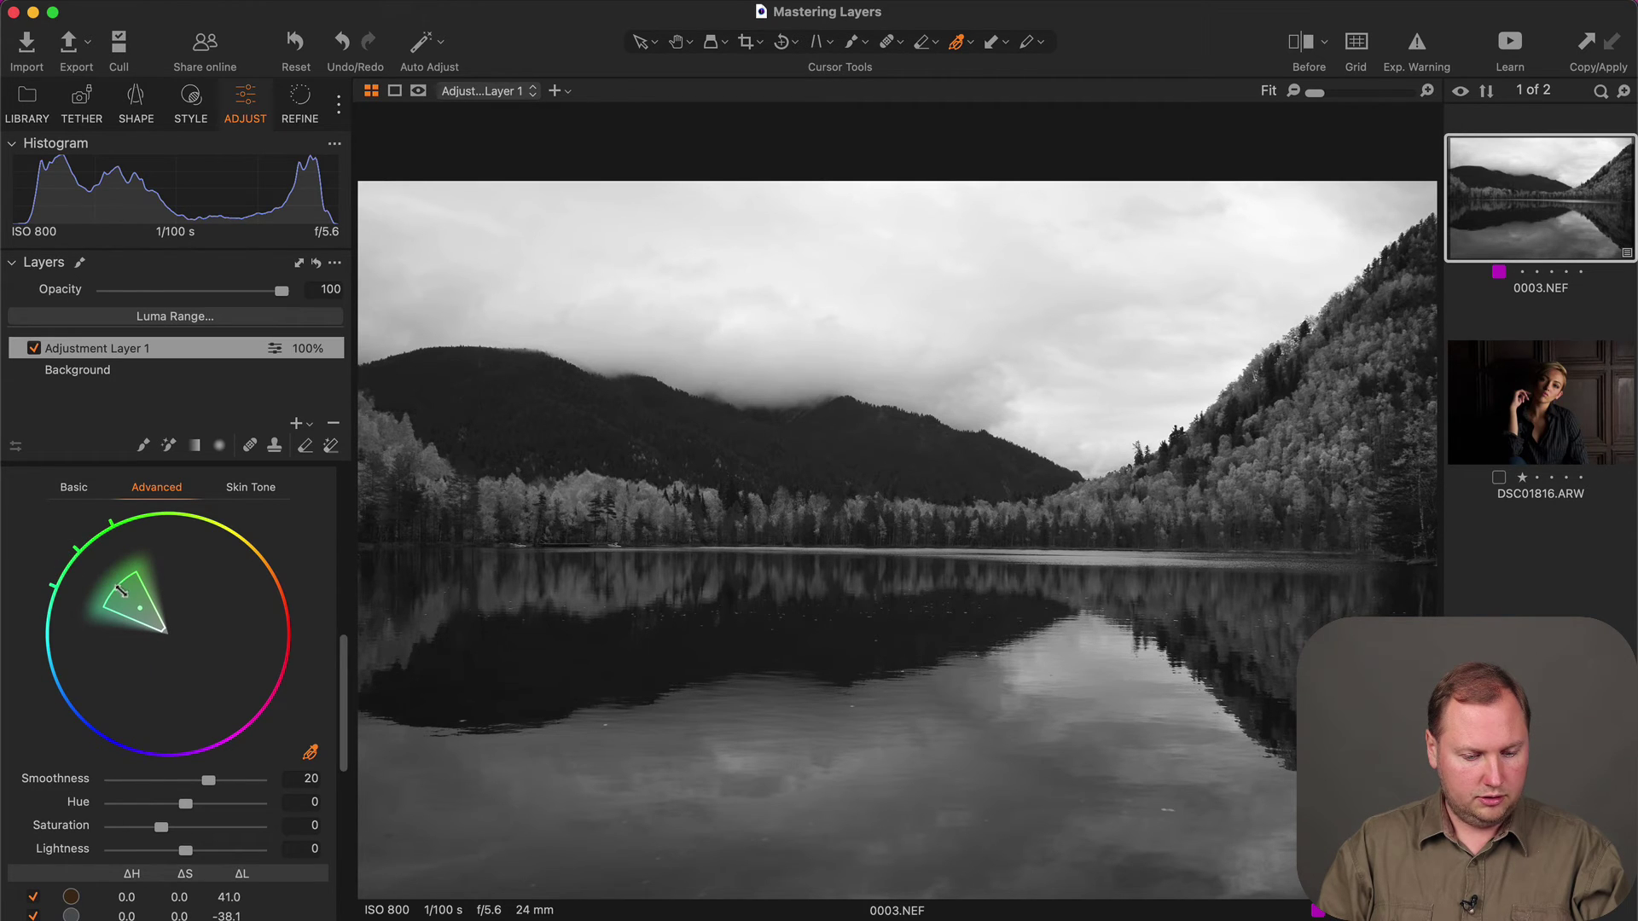
pyautogui.moveTo(176, 552); pyautogui.dragTo(223, 559)
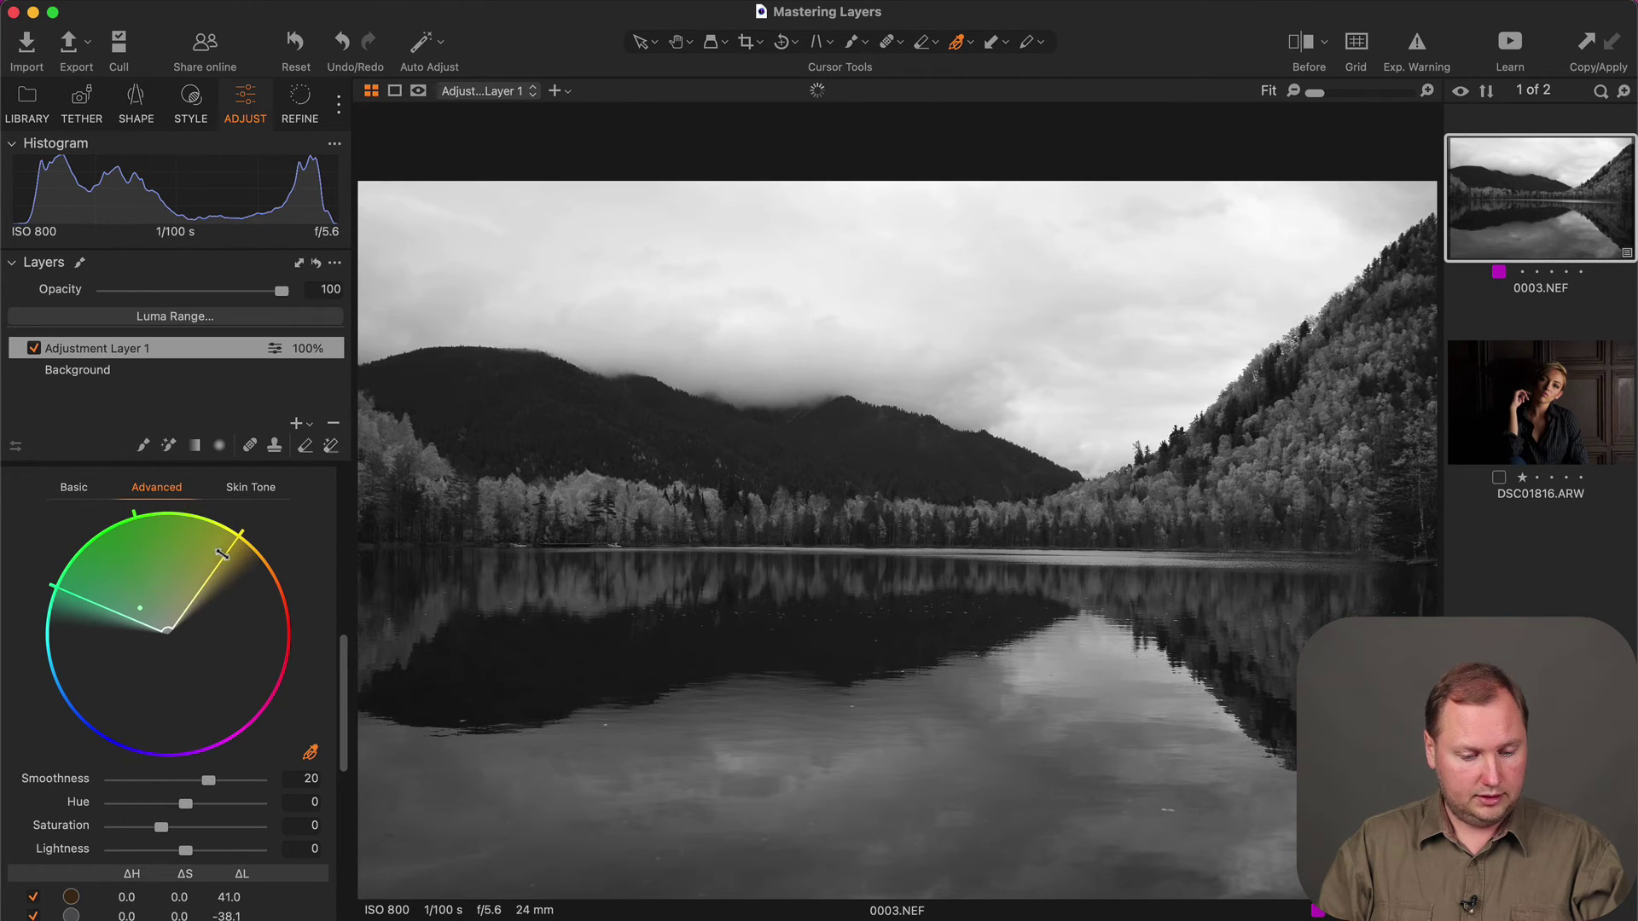
pyautogui.moveTo(187, 853); pyautogui.dragTo(224, 850)
# Step: Set the adjustment layer's Contrast to 8
pyautogui.click(125, 897)
pyautogui.scroll(15, 224, 851)
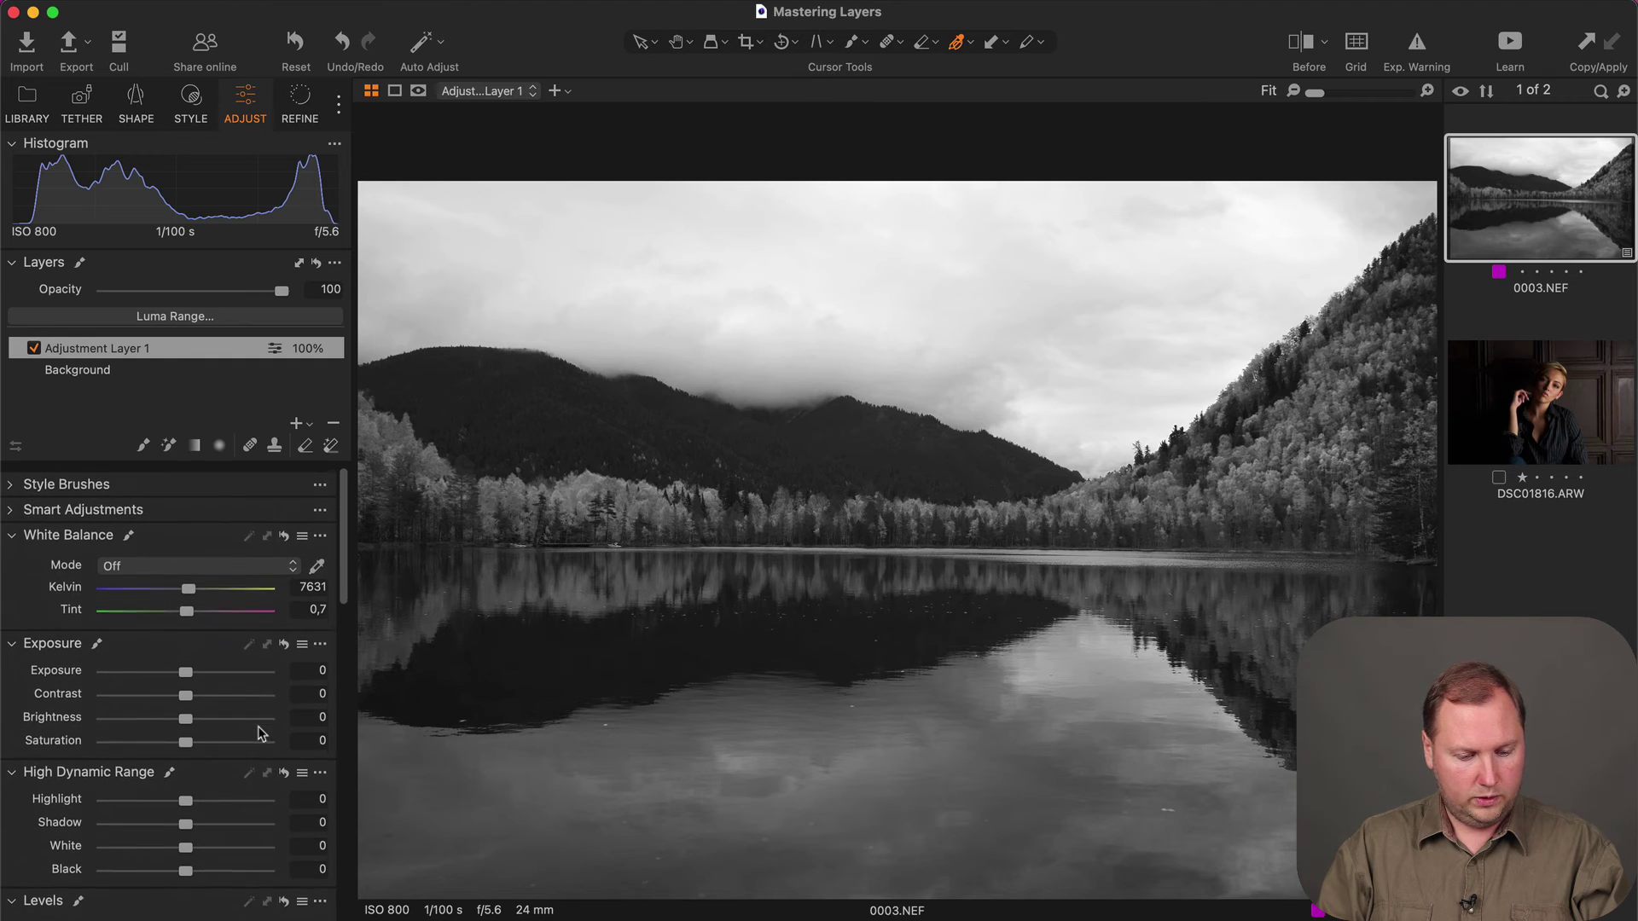
pyautogui.moveTo(190, 690); pyautogui.dragTo(203, 690)
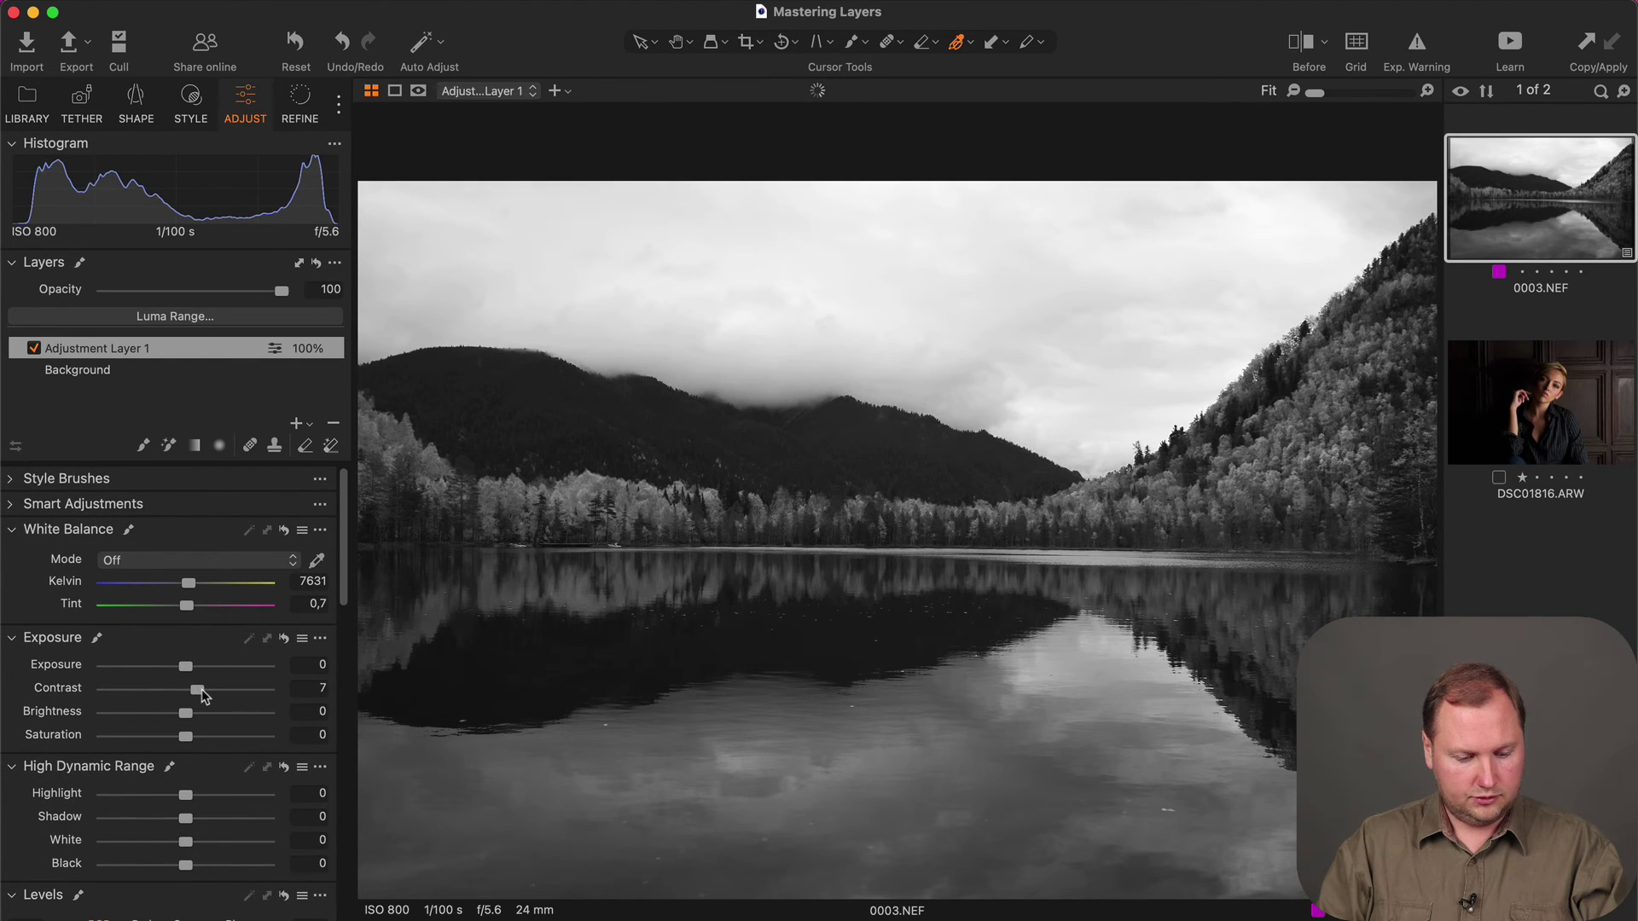
# Step: Set HDR Highlight -16, Shadow -9, White -34 and Black 12
pyautogui.scroll(-5, 201, 690)
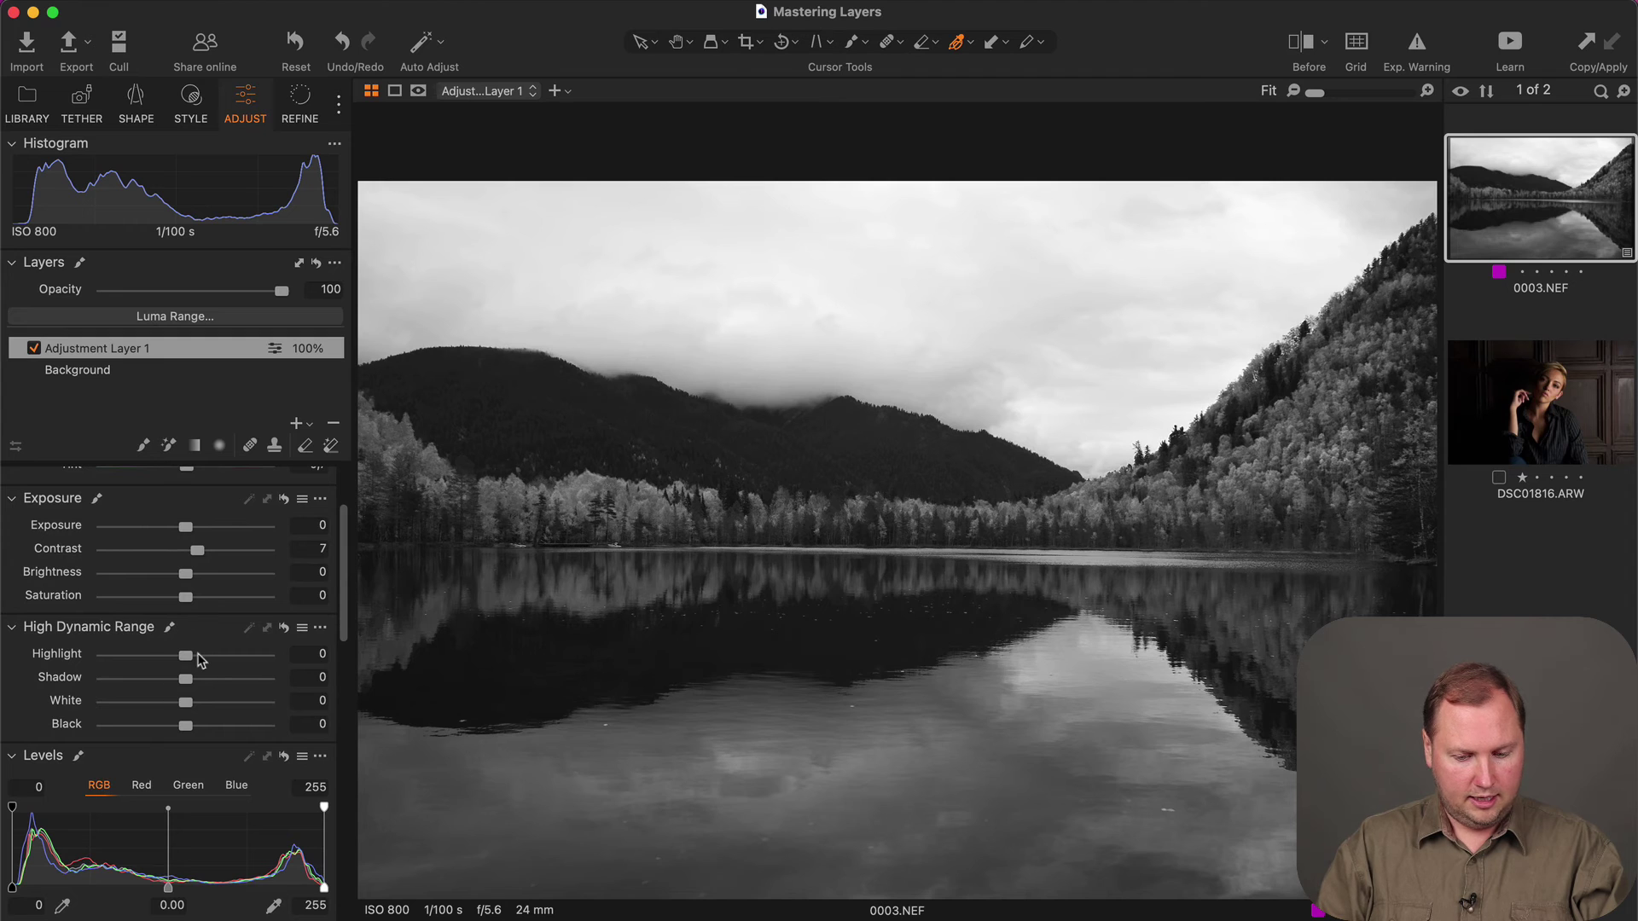
pyautogui.moveTo(185, 655)
pyautogui.mouseDown()
pyautogui.moveTo(157, 702)
pyautogui.moveTo(206, 727)
pyautogui.moveTo(178, 676)
pyautogui.mouseUp()
pyautogui.scroll(4, 201, 721)
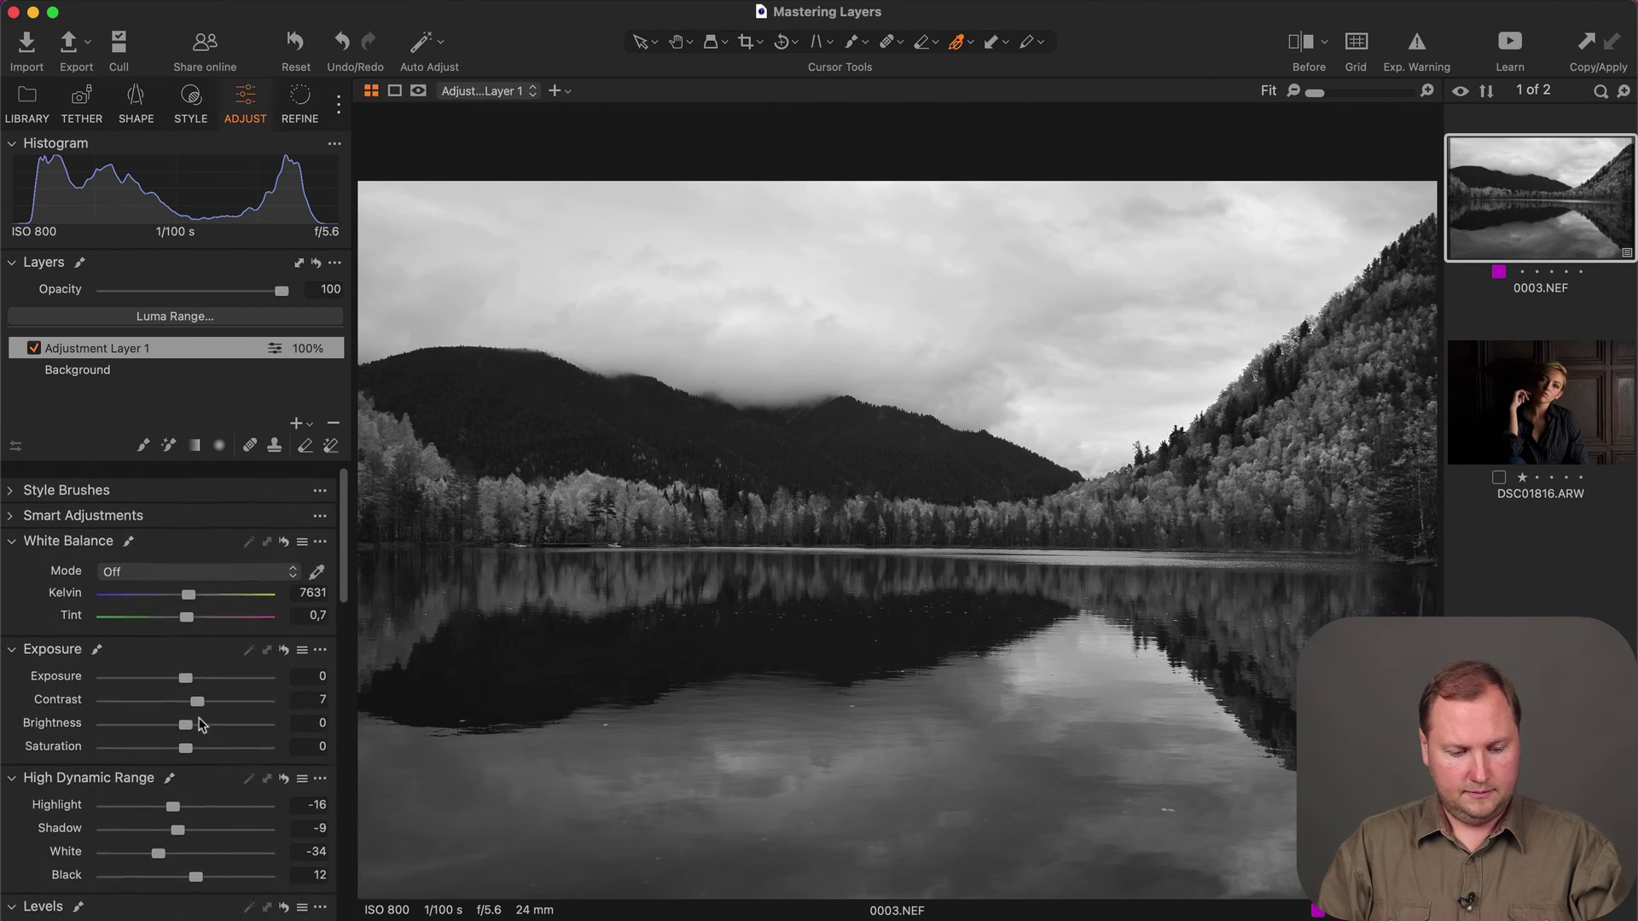
pyautogui.scroll(-1, 201, 721)
pyautogui.moveTo(199, 689); pyautogui.dragTo(201, 690)
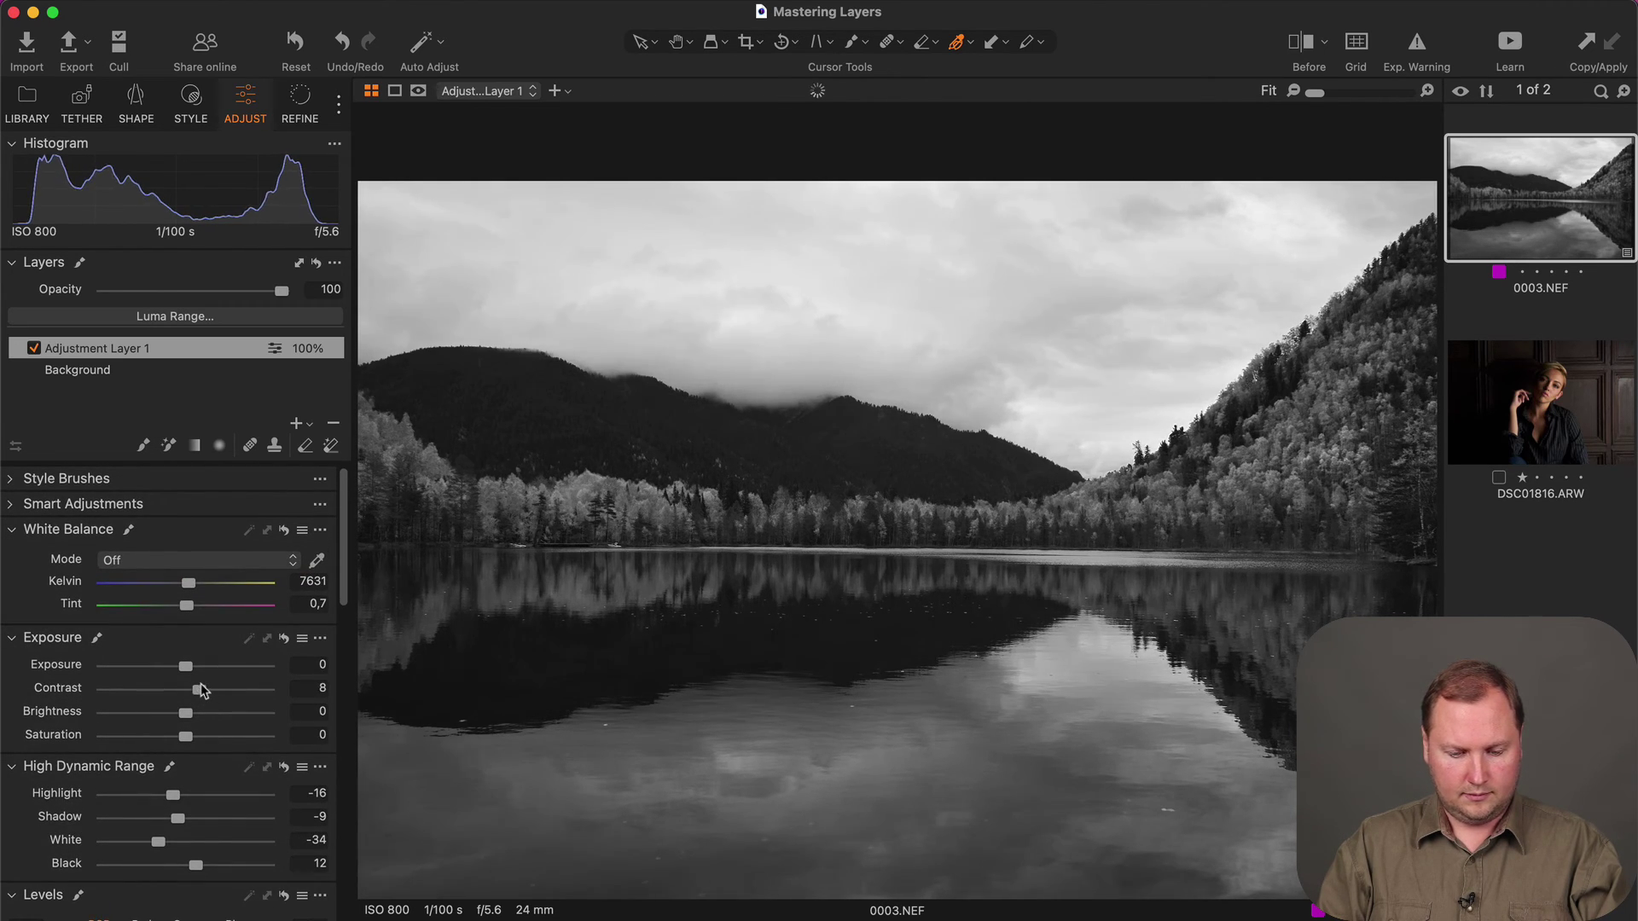
# Step: Raise the adjustment layer's Clarity to 19
pyautogui.scroll(-20, 202, 690)
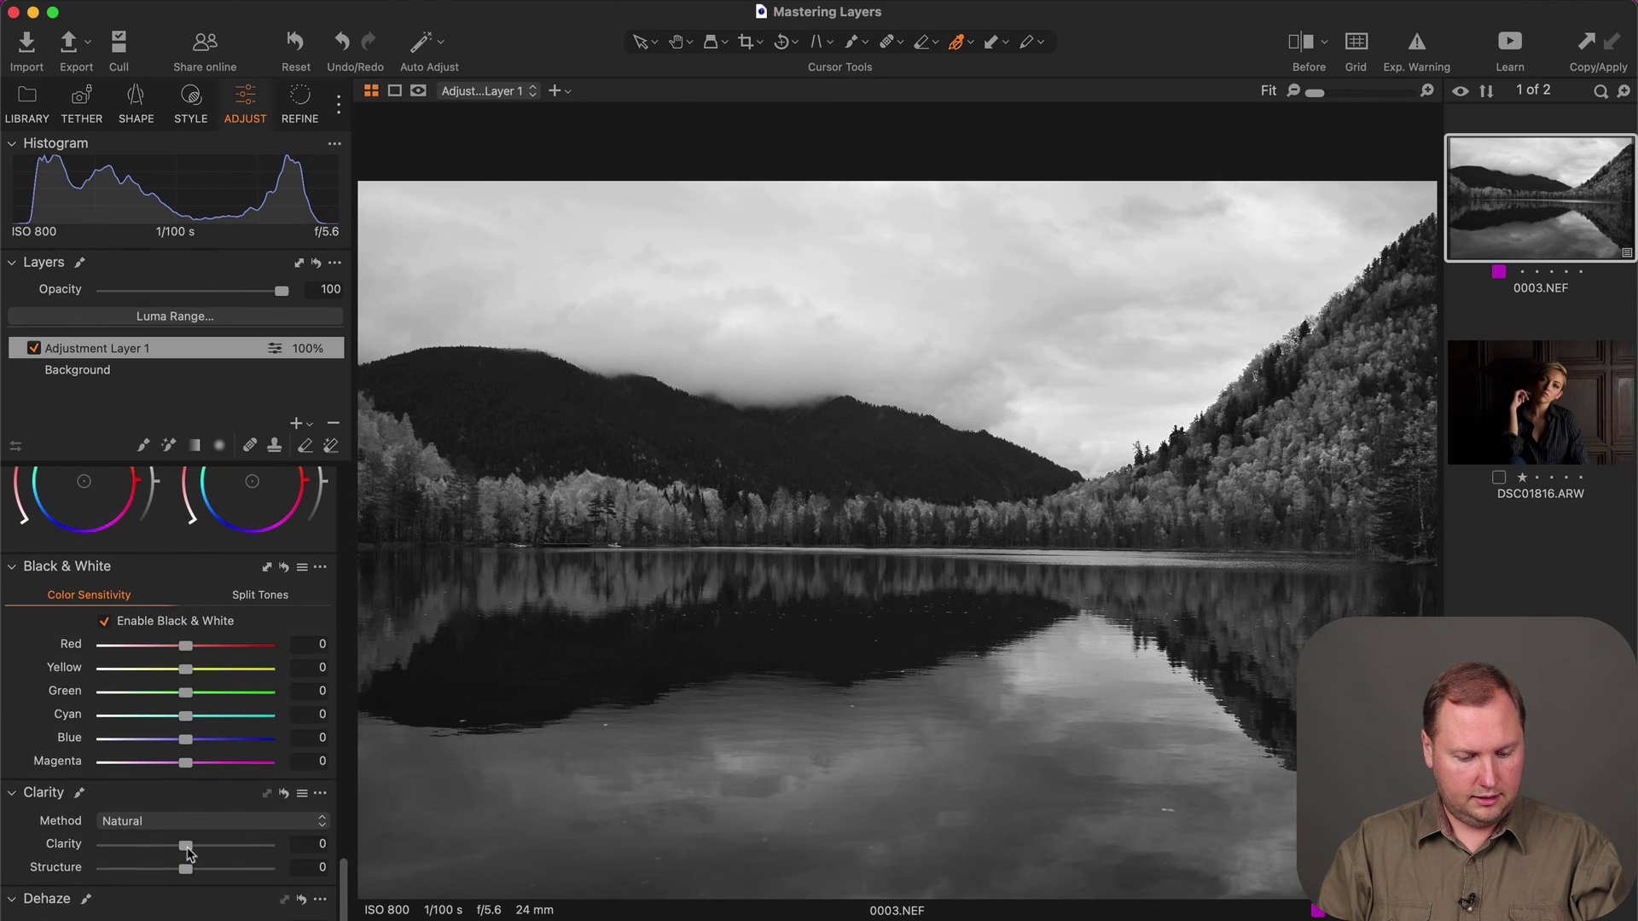
pyautogui.moveTo(188, 847); pyautogui.dragTo(199, 847)
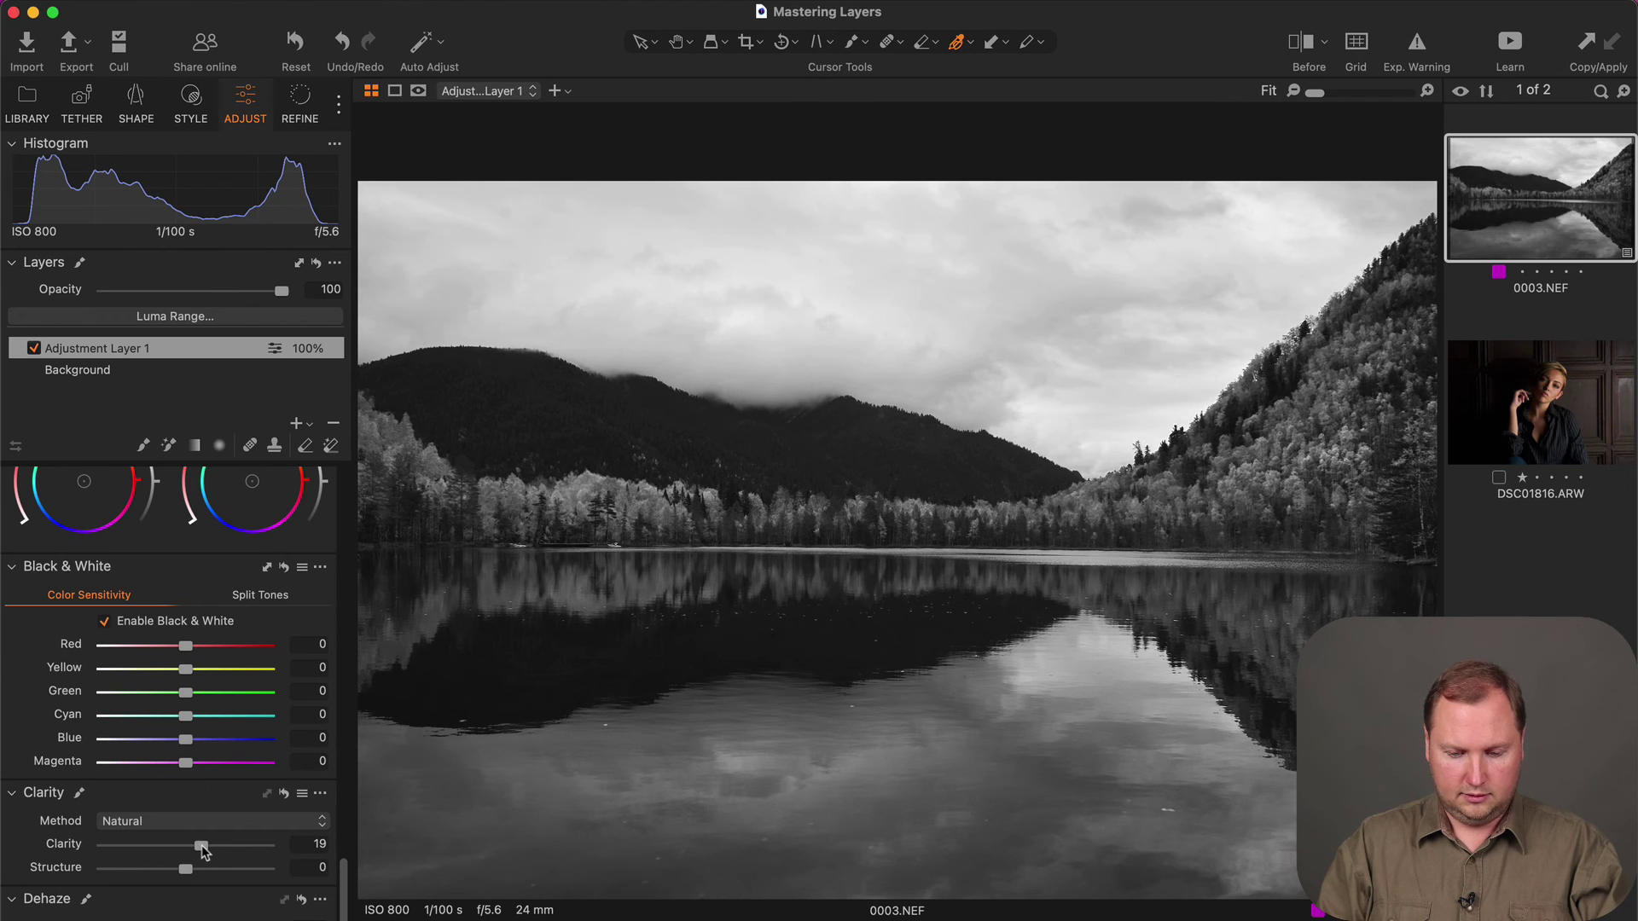
pyautogui.scroll(20, 202, 848)
# Step: Fade Adjustment Layer 1 to 70% opacity over the Background
pyautogui.click(290, 346)
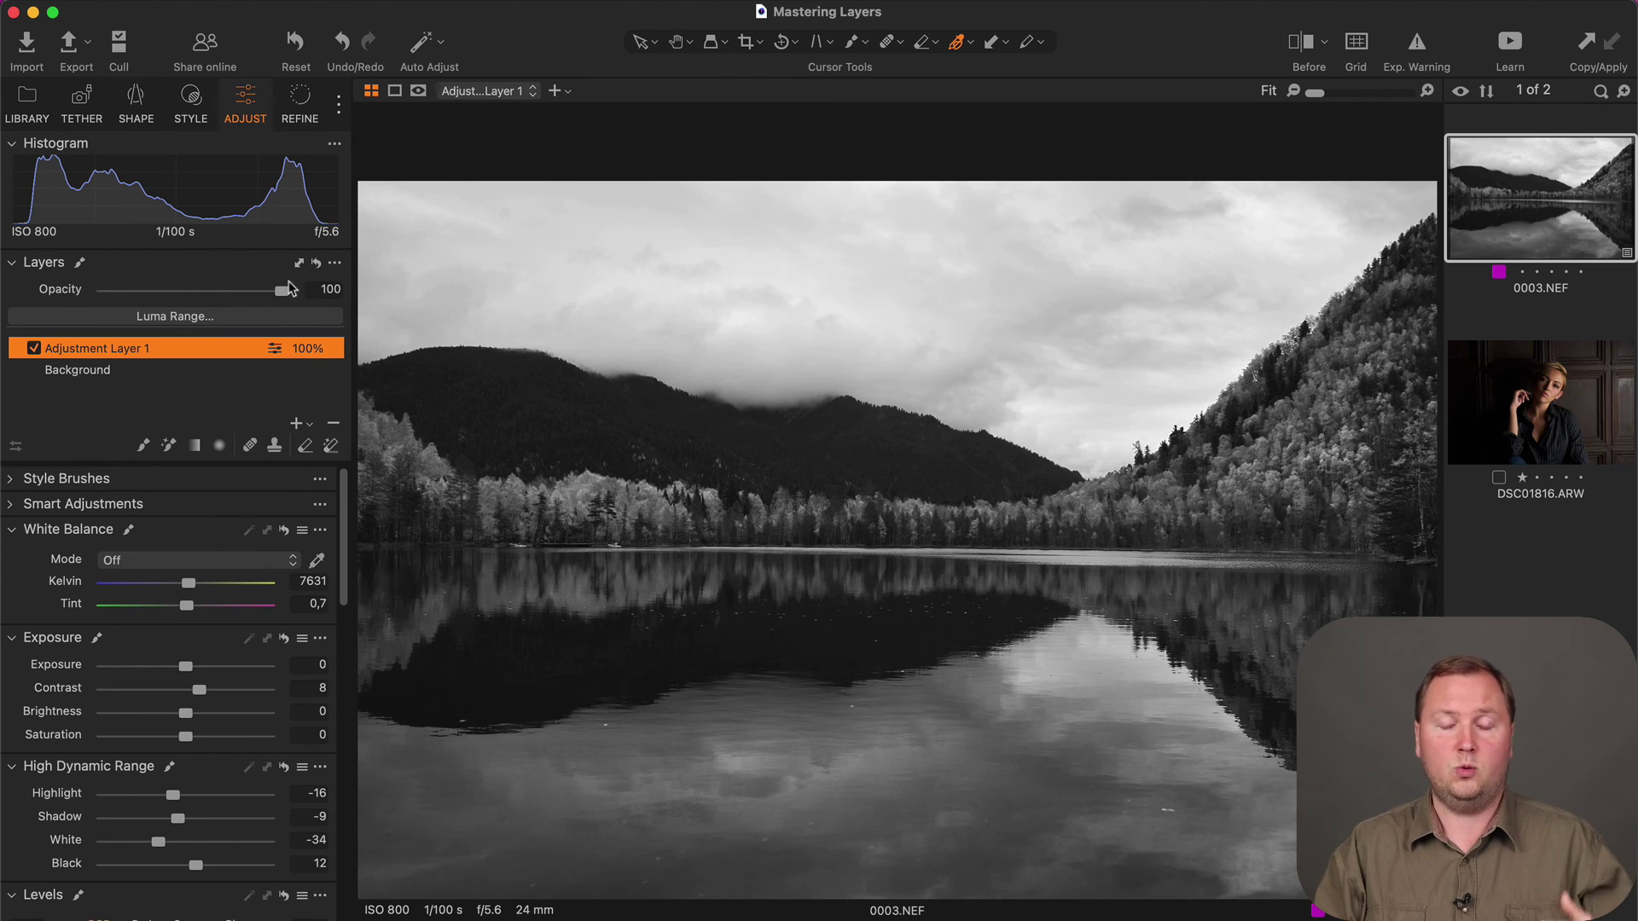
pyautogui.moveTo(288, 290)
pyautogui.mouseDown()
pyautogui.moveTo(176, 292)
pyautogui.moveTo(312, 307)
pyautogui.mouseUp()
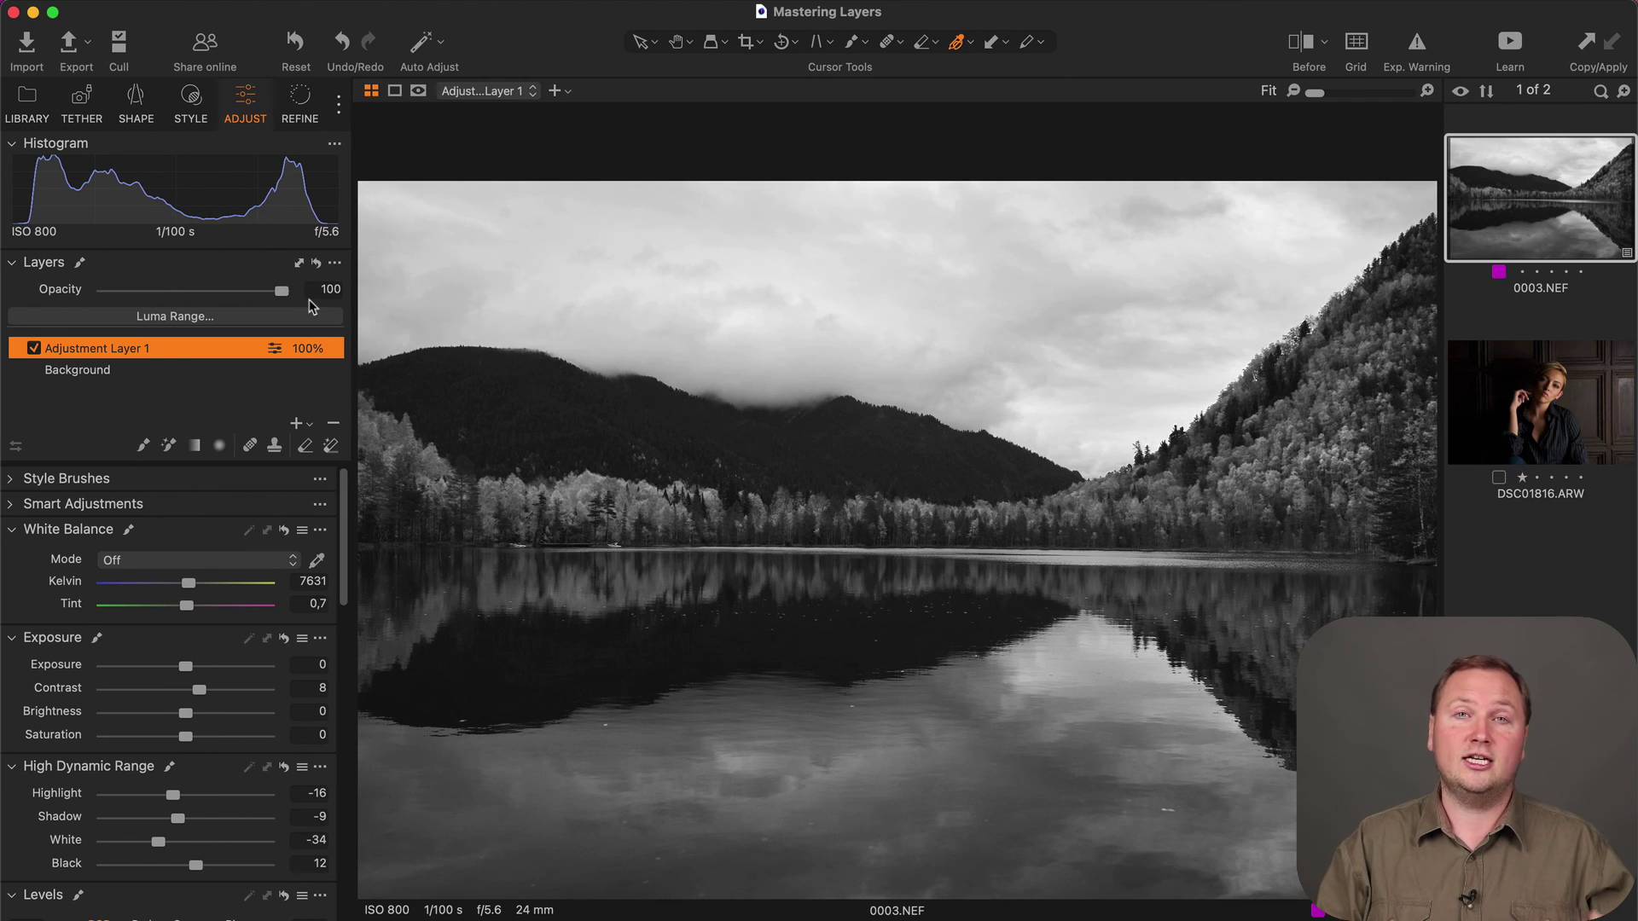
pyautogui.moveTo(282, 292); pyautogui.dragTo(220, 297)
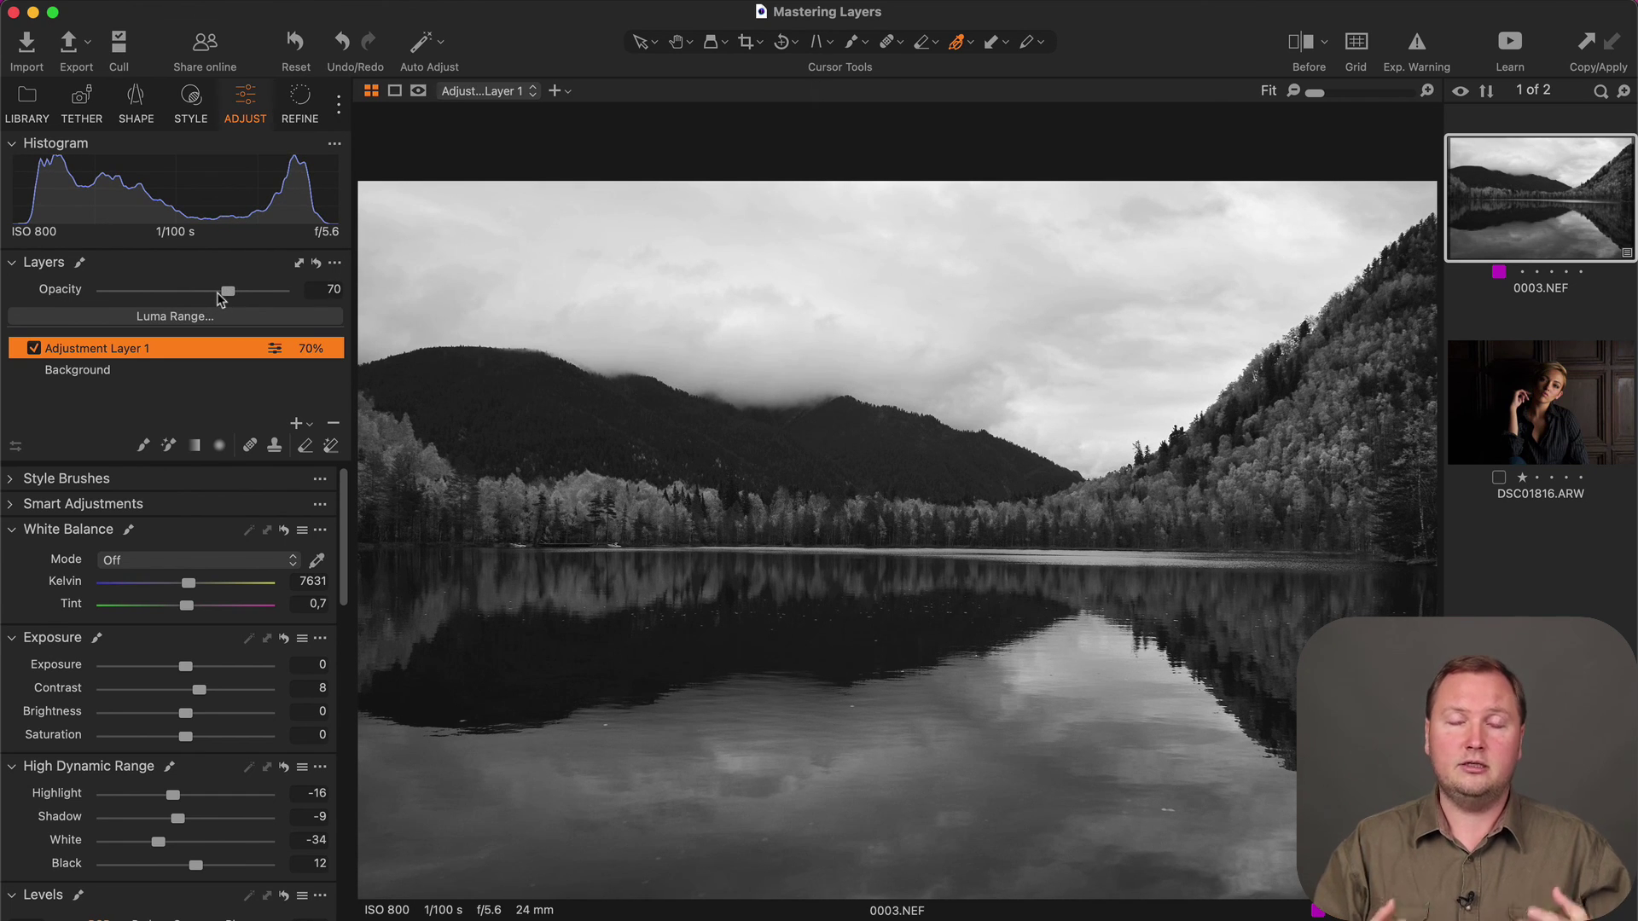